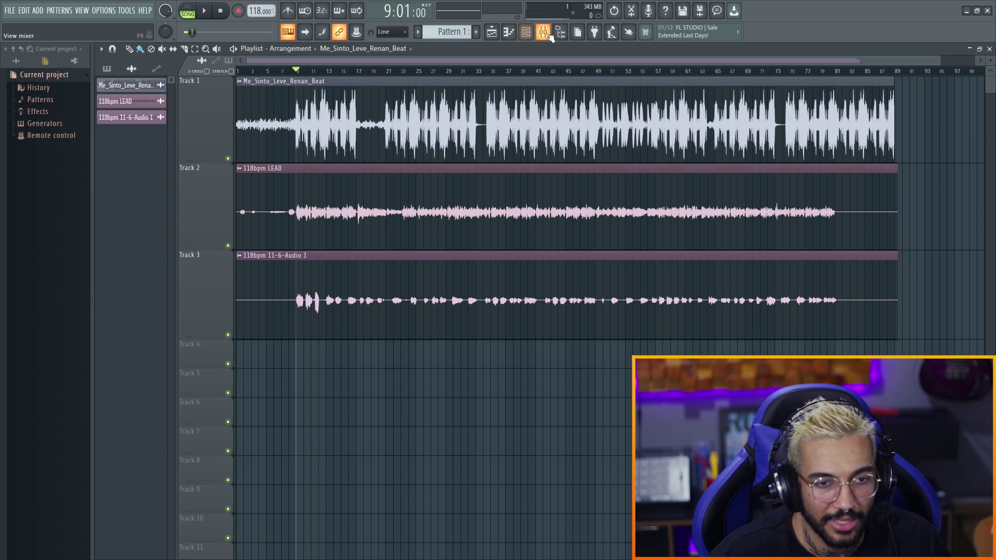
- Display the mixer and inspect the FabFilter Pro-Q 3 equalizer on the Lead track, closing the equalizer when done
{"action": "left_click", "coordinate": [549, 34]}
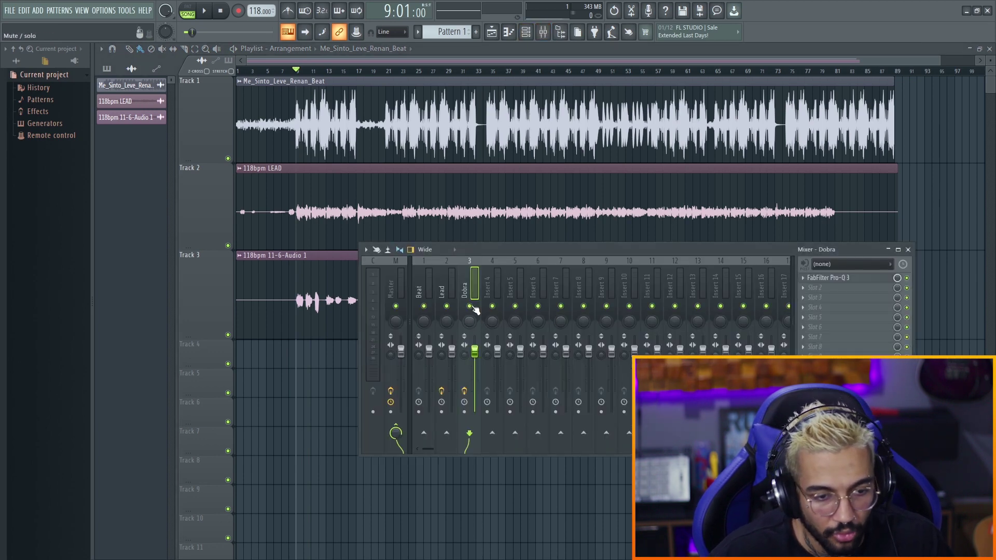
{"action": "left_click", "coordinate": [444, 295]}
{"action": "key", "text": "Right"}
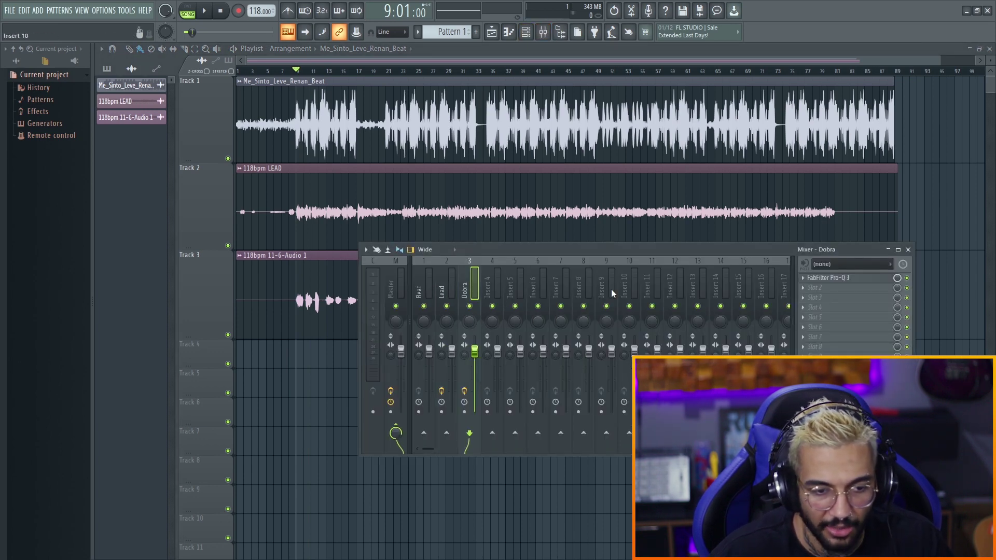
{"action": "left_click", "coordinate": [454, 293]}
{"action": "left_click", "coordinate": [849, 279]}
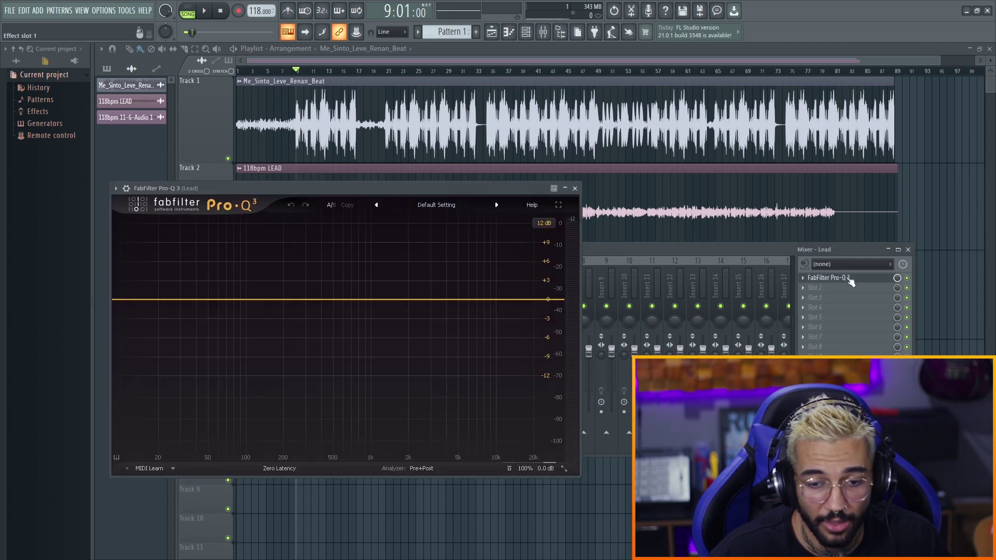
{"action": "left_click_drag", "start_coordinate": [352, 190], "coordinate": [437, 140]}
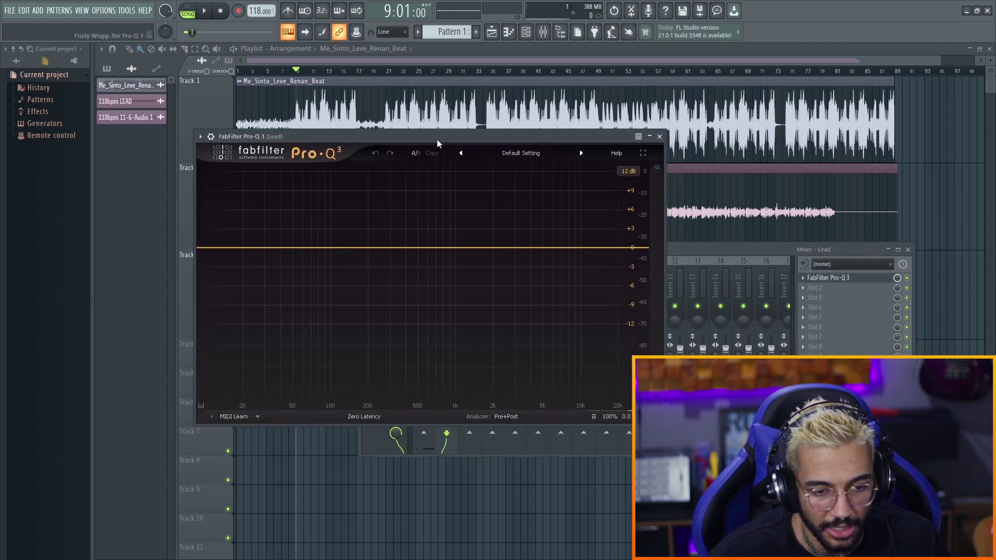
{"action": "left_click", "coordinate": [659, 136]}
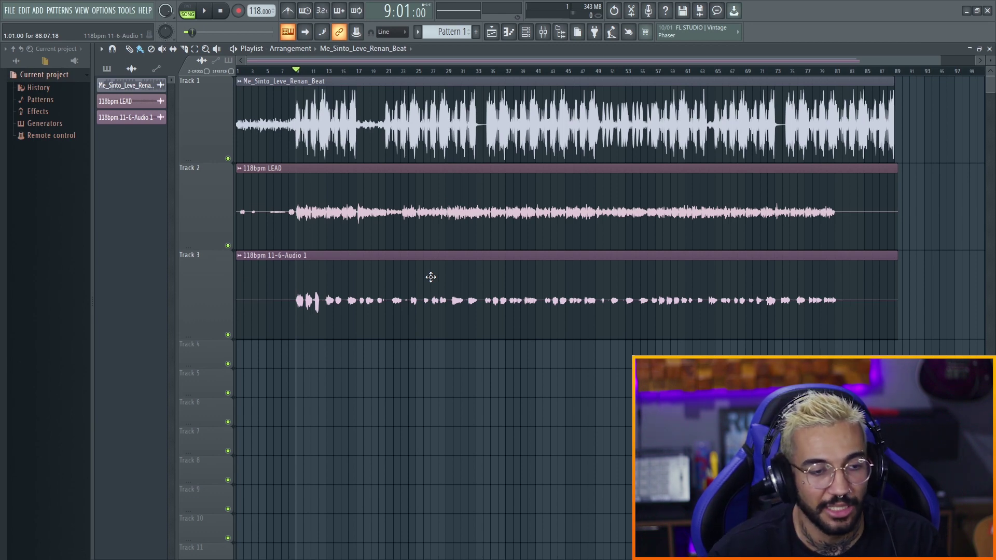
- Bring the mixer back up, reposition it over the playlist and review the Lead track's FabFilter Pro-Q 3 before closing it again
{"action": "left_click", "coordinate": [543, 32]}
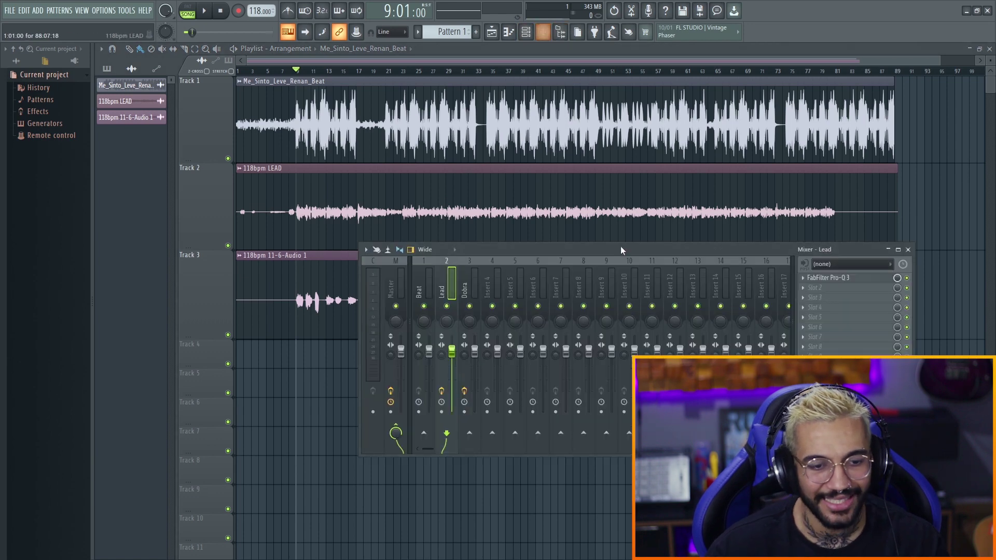
{"action": "left_click_drag", "start_coordinate": [494, 248], "coordinate": [456, 201]}
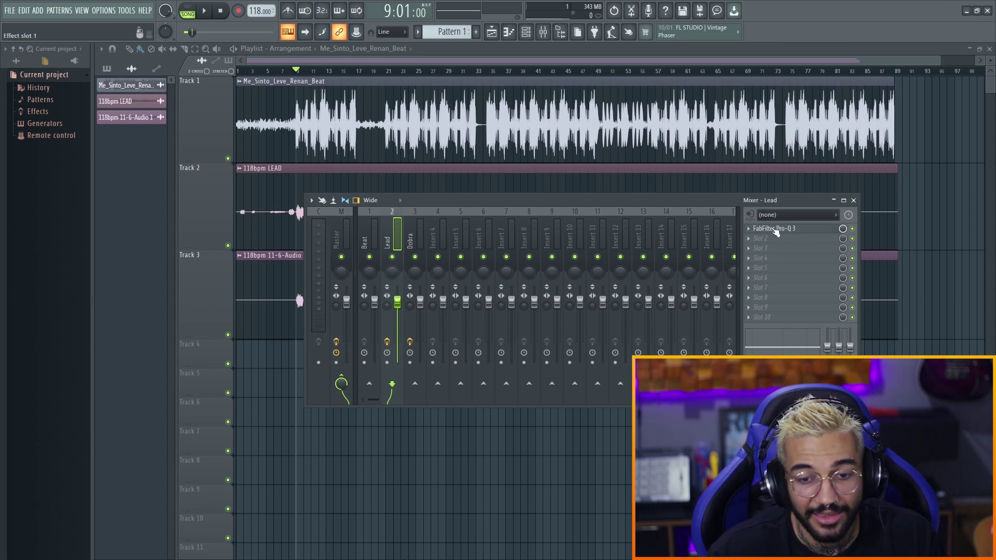
{"action": "left_click", "coordinate": [765, 229]}
{"action": "left_click_drag", "start_coordinate": [395, 139], "coordinate": [462, 152]}
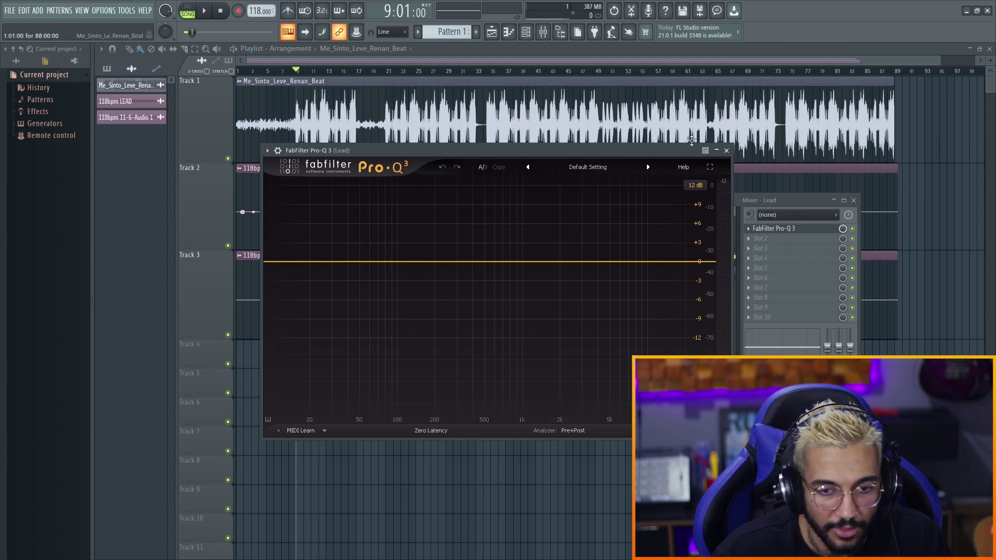
{"action": "left_click", "coordinate": [726, 150]}
{"action": "left_click_drag", "start_coordinate": [418, 196], "coordinate": [442, 229]}
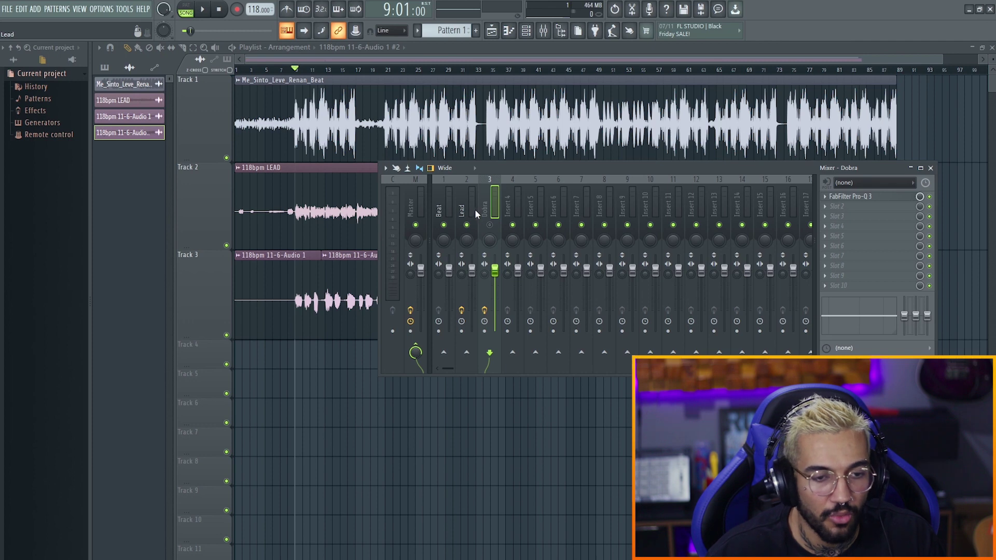
- Play the song with the Lead track's FabFilter Pro-Q 3 open to view its spectrum, and place the equalizer window over the playlist
{"action": "left_click", "coordinate": [472, 211]}
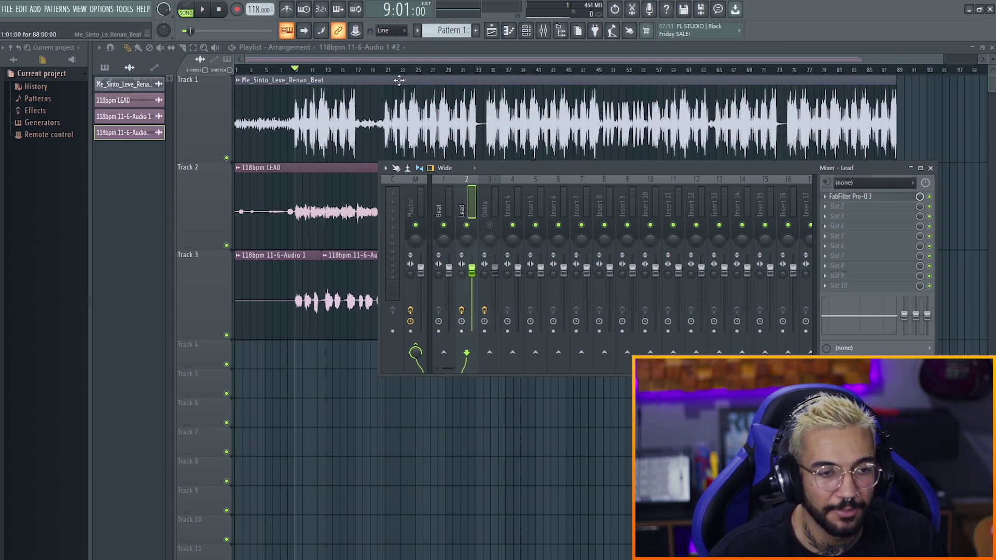
{"action": "key", "text": "space"}
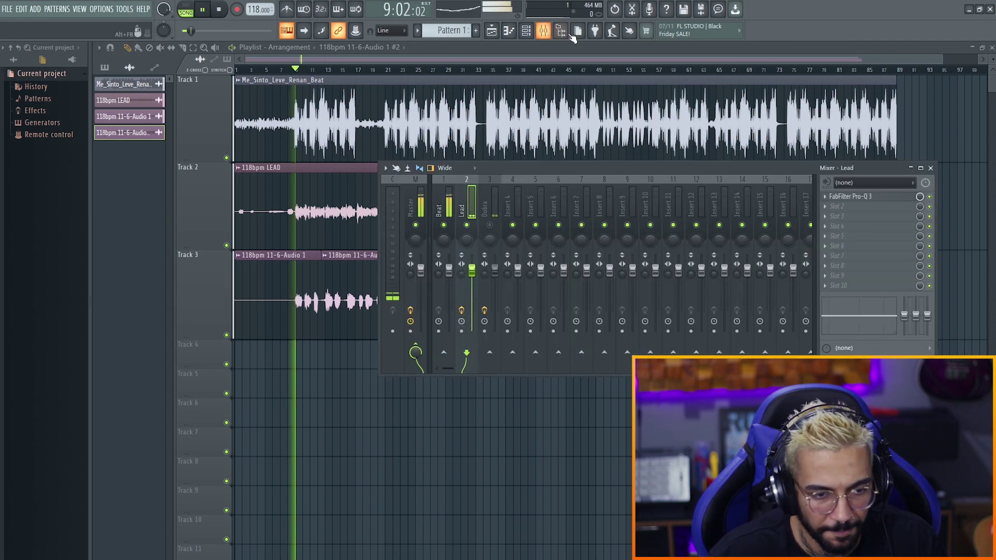
{"action": "left_click", "coordinate": [846, 197]}
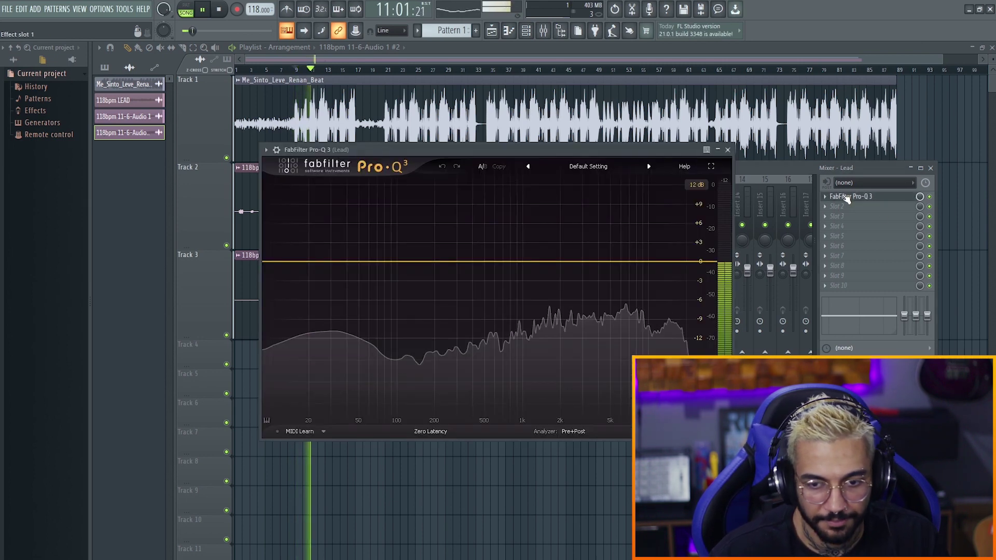
{"action": "left_click_drag", "start_coordinate": [453, 150], "coordinate": [506, 101]}
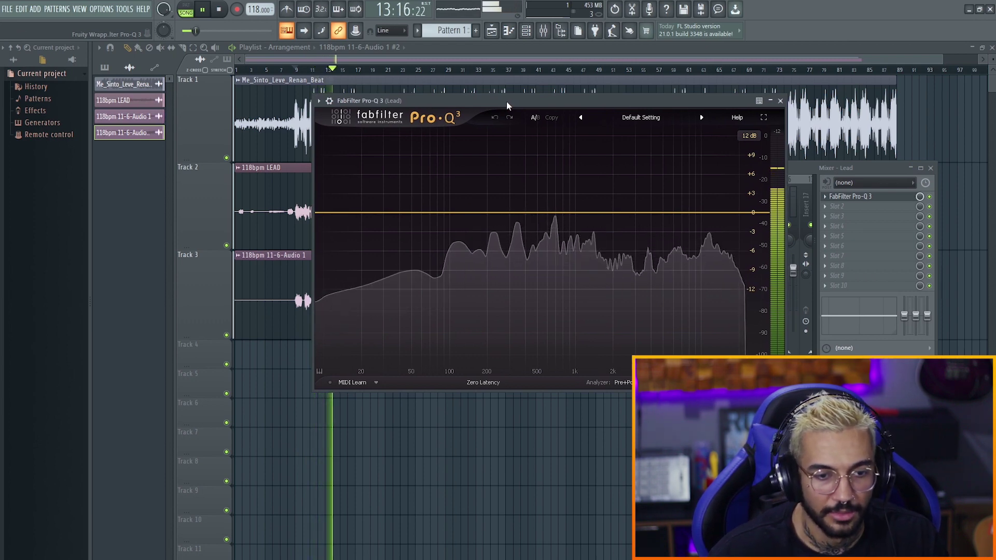
{"action": "key", "text": "space"}
{"action": "left_click_drag", "start_coordinate": [630, 100], "coordinate": [596, 323]}
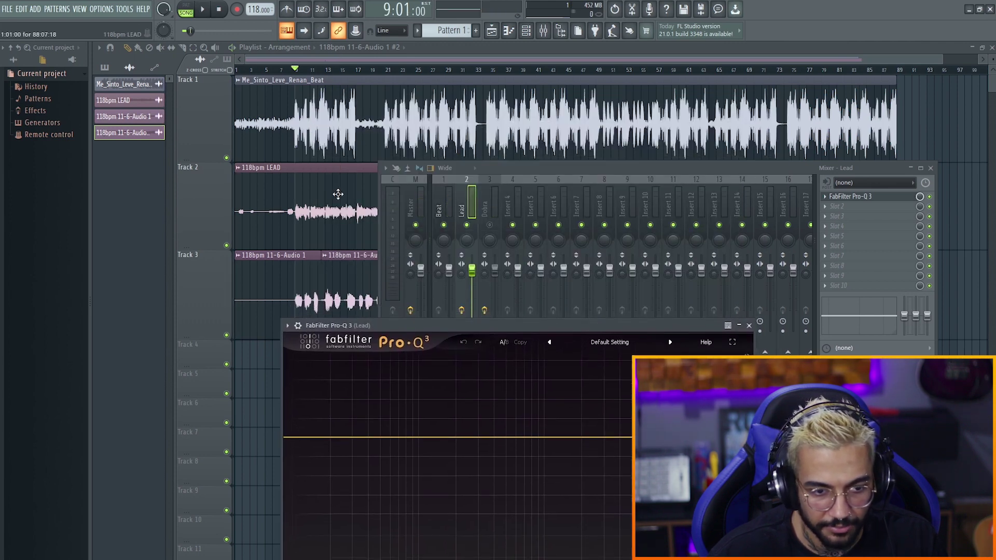
{"action": "left_click_drag", "start_coordinate": [453, 325], "coordinate": [471, 151]}
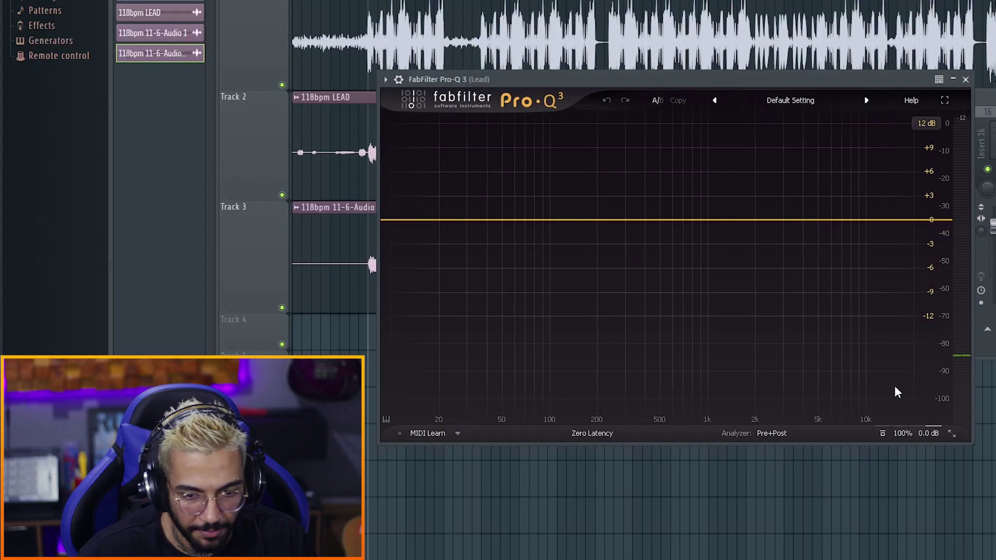
- Raise the equalizer's output level on the Lead vocal to +3.7 dB while the song plays
{"action": "mouse_move", "coordinate": [905, 384]}
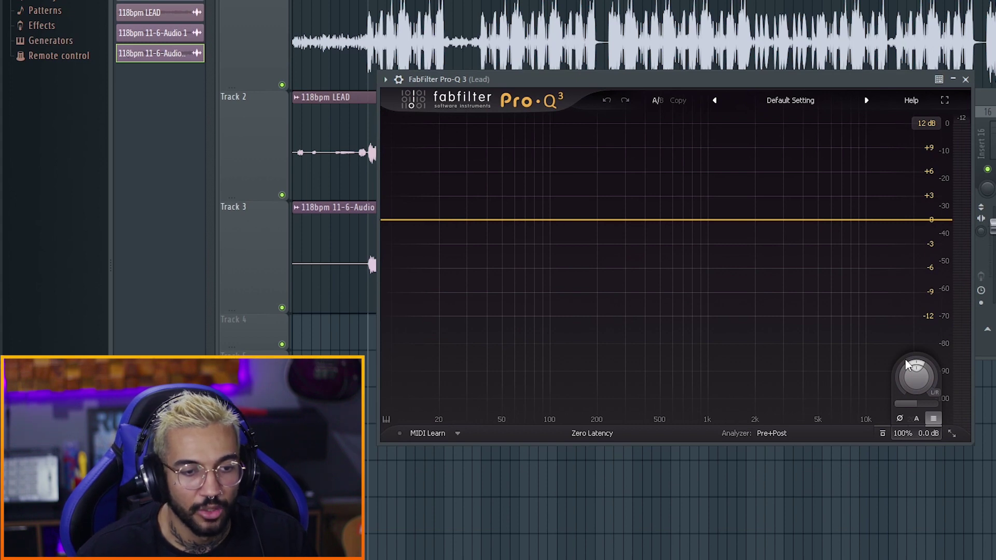
{"action": "mouse_move", "coordinate": [914, 435]}
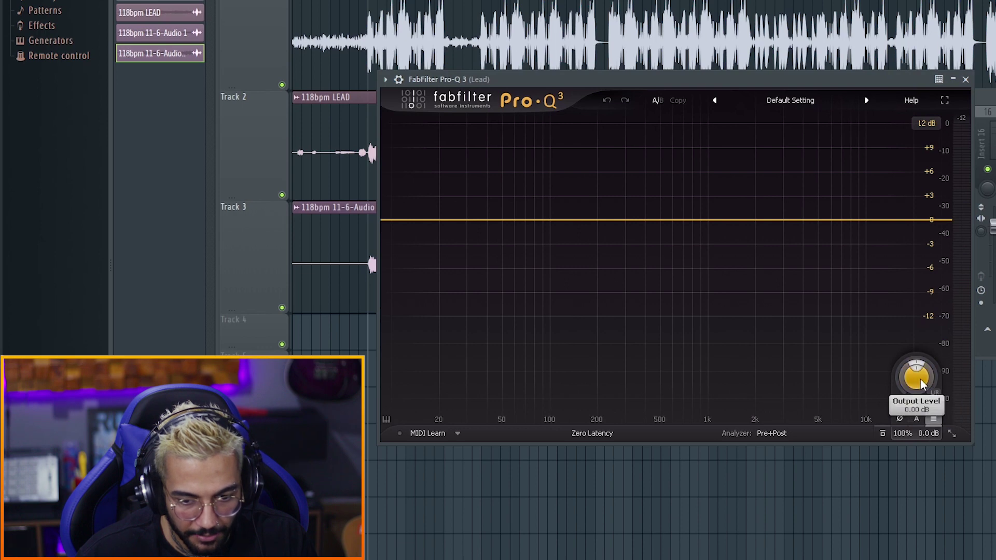
{"action": "left_click_drag", "start_coordinate": [918, 383], "coordinate": [918, 383]}
{"action": "key", "text": "space"}
{"action": "scroll", "coordinate": [917, 376], "scroll_direction": "up", "scroll_amount": 2}
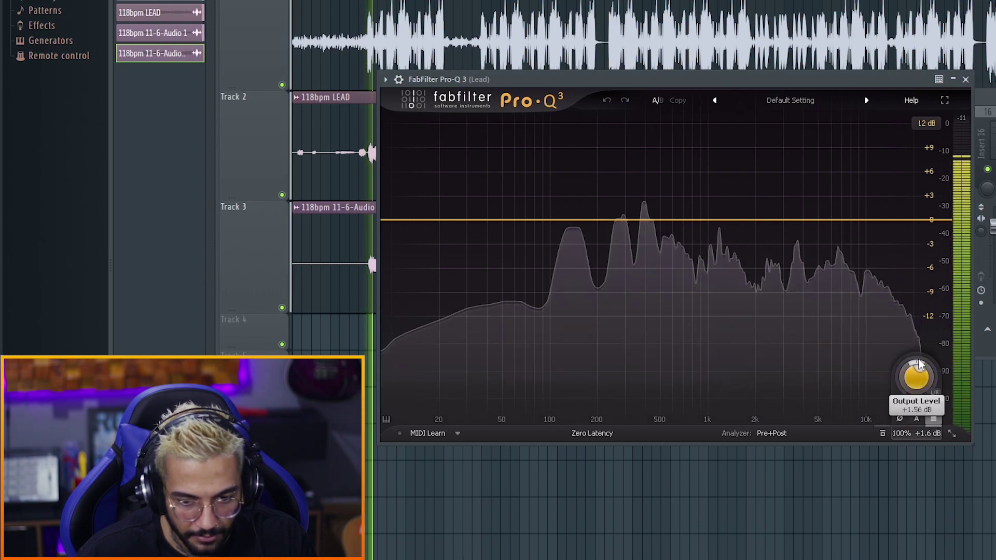
{"action": "scroll", "coordinate": [917, 373], "scroll_direction": "up", "scroll_amount": 3}
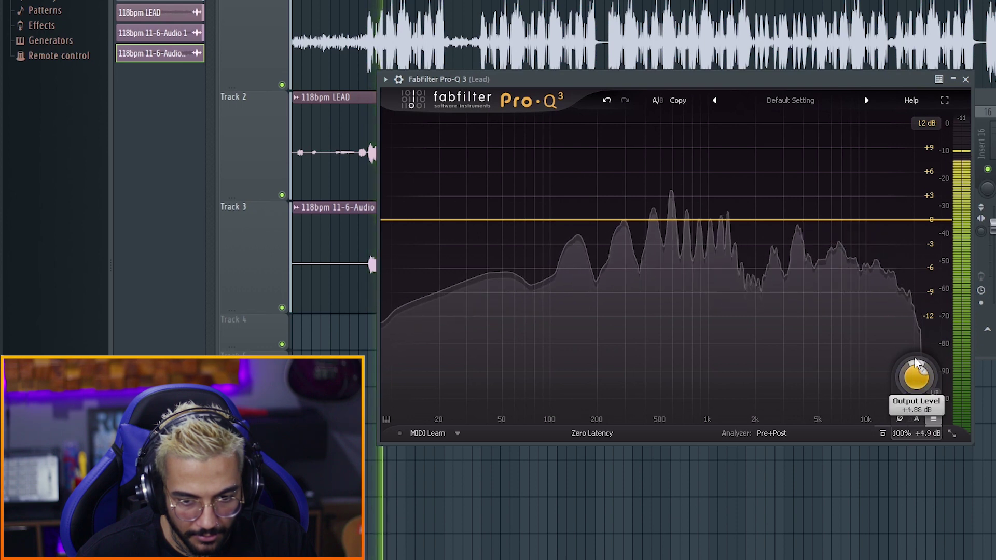
{"action": "scroll", "coordinate": [916, 371], "scroll_direction": "down", "scroll_amount": 1}
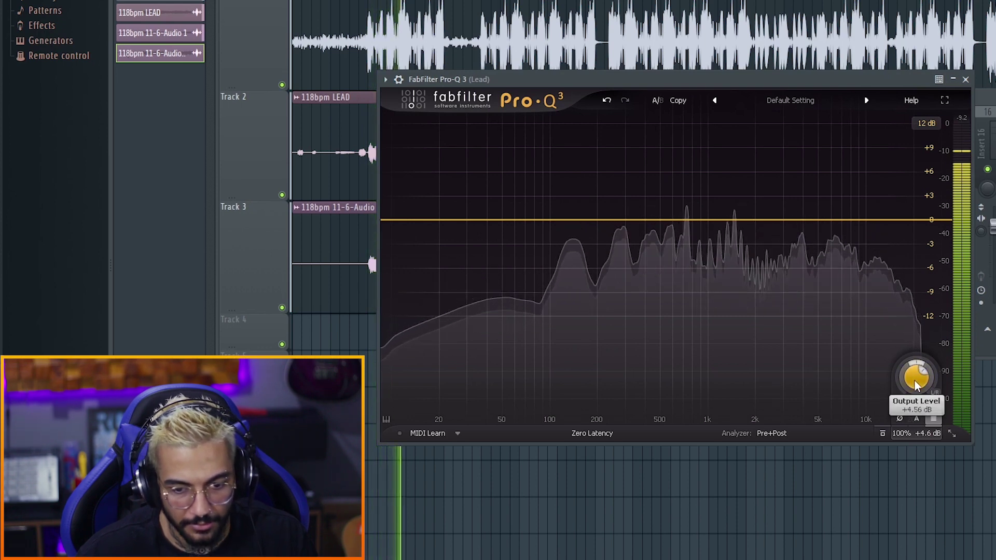
{"action": "scroll", "coordinate": [917, 384], "scroll_direction": "down", "scroll_amount": 1}
{"action": "left_click_drag", "start_coordinate": [917, 384], "coordinate": [914, 390]}
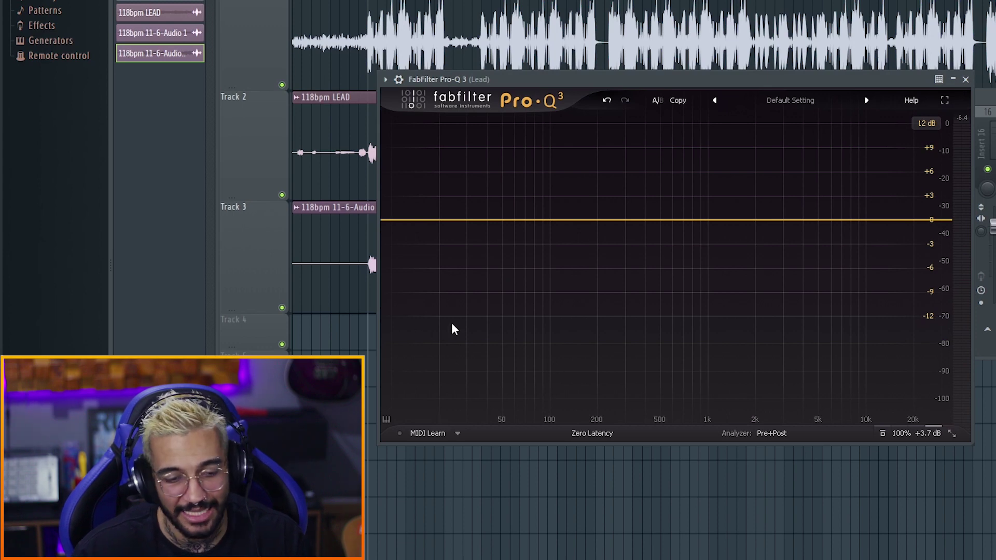
- Add a low cut band at about 112 Hz with an 18 dB/oct slope while listening to the Lead vocal
{"action": "key", "text": "space"}
{"action": "left_click_drag", "start_coordinate": [391, 221], "coordinate": [556, 223]}
{"action": "key", "text": "space"}
{"action": "key", "text": "space"}
{"action": "key", "text": "space"}
{"action": "key", "text": "space"}
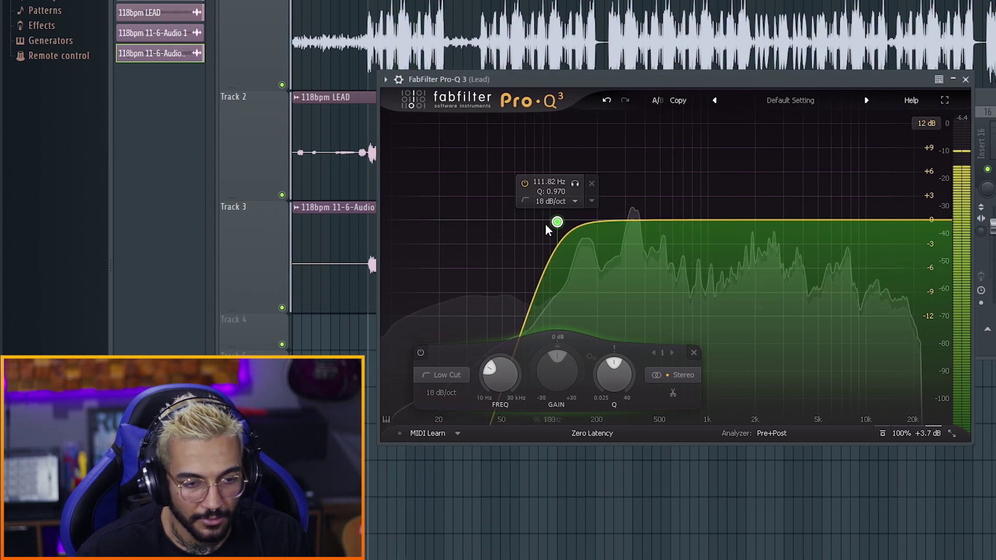
- Add a narrow bell band boosted about 11 dB at about 147 Hz, with a Q of about 4.4
{"action": "left_click_drag", "start_coordinate": [583, 220], "coordinate": [578, 151]}
{"action": "left_click_drag", "start_coordinate": [636, 376], "coordinate": [637, 363]}
{"action": "left_click_drag", "start_coordinate": [578, 148], "coordinate": [577, 141]}
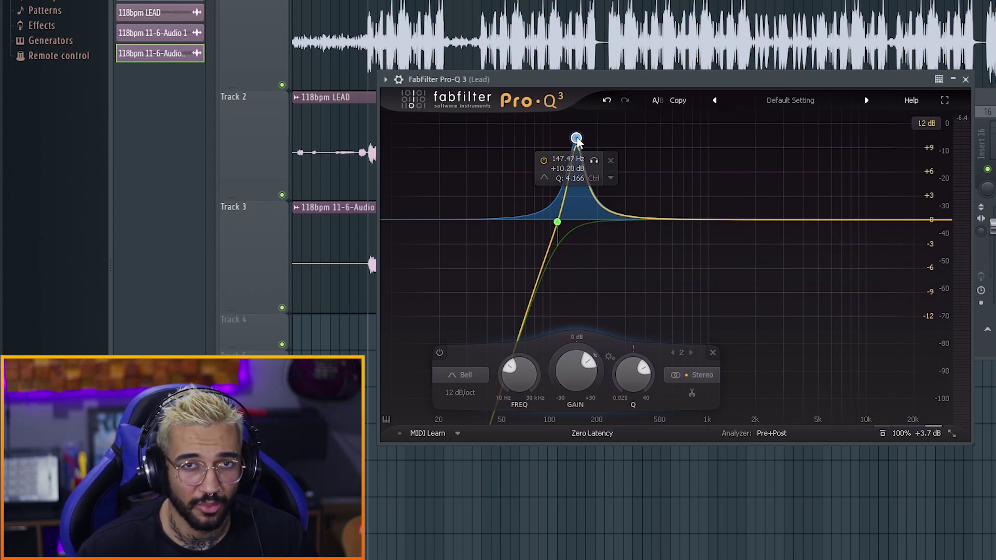
{"action": "left_click_drag", "start_coordinate": [578, 145], "coordinate": [577, 138]}
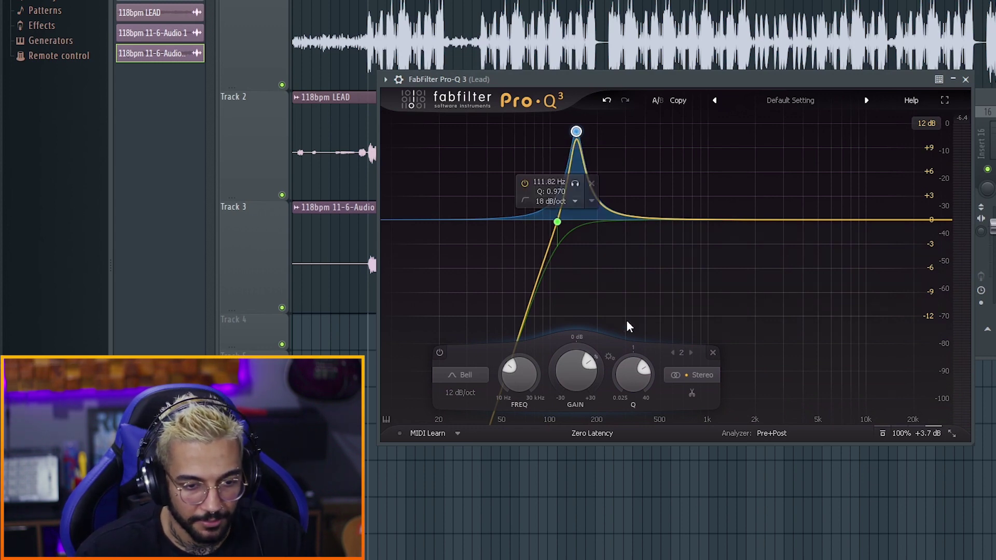
{"action": "scroll", "coordinate": [631, 365], "scroll_direction": "up", "scroll_amount": 3}
{"action": "scroll", "coordinate": [631, 364], "scroll_direction": "down", "scroll_amount": 2}
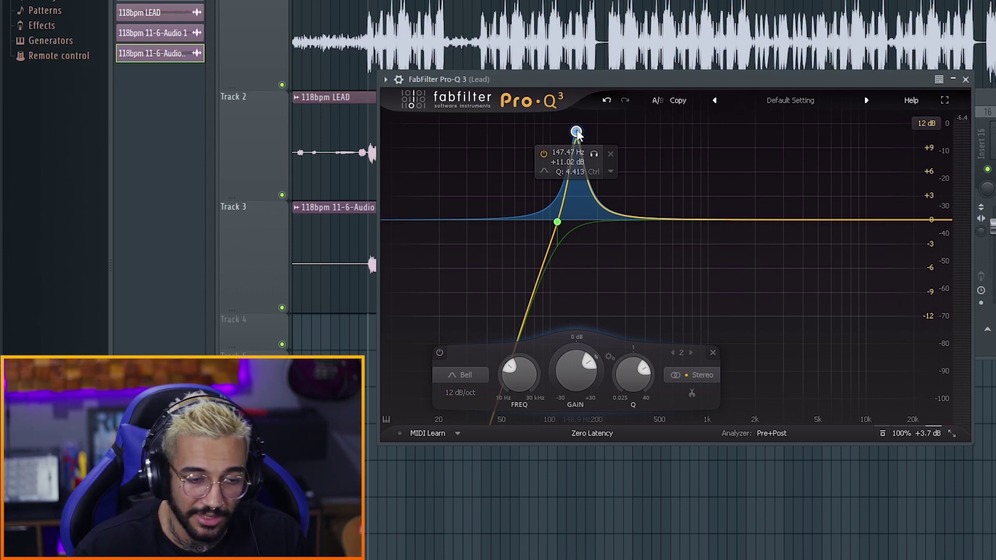
- Sweep the boosted bell band between about 143 and 372 Hz during playback to listen for unwanted resonances
{"action": "left_click_drag", "start_coordinate": [576, 133], "coordinate": [620, 125]}
{"action": "key", "text": "space"}
{"action": "left_click_drag", "start_coordinate": [647, 123], "coordinate": [576, 141]}
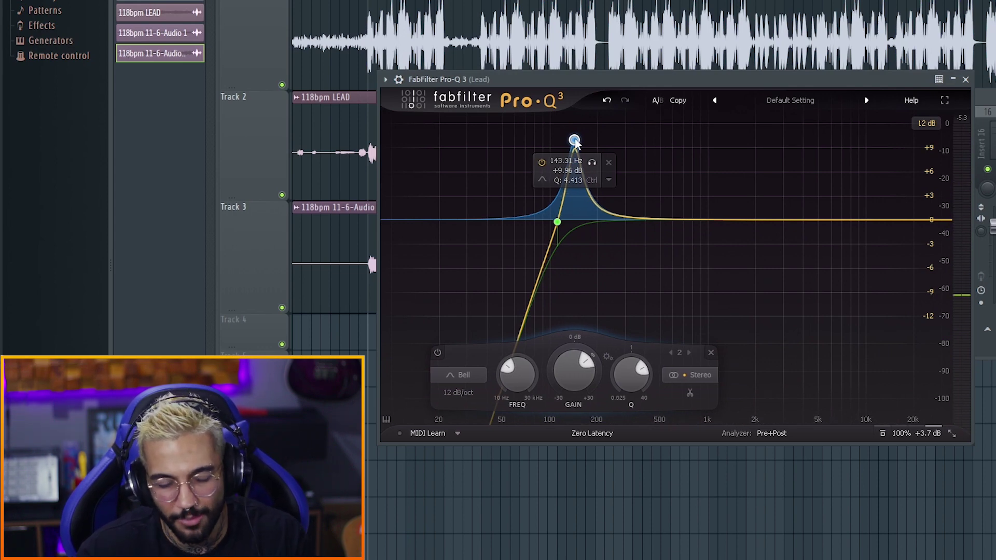
{"action": "left_click_drag", "start_coordinate": [573, 140], "coordinate": [574, 130]}
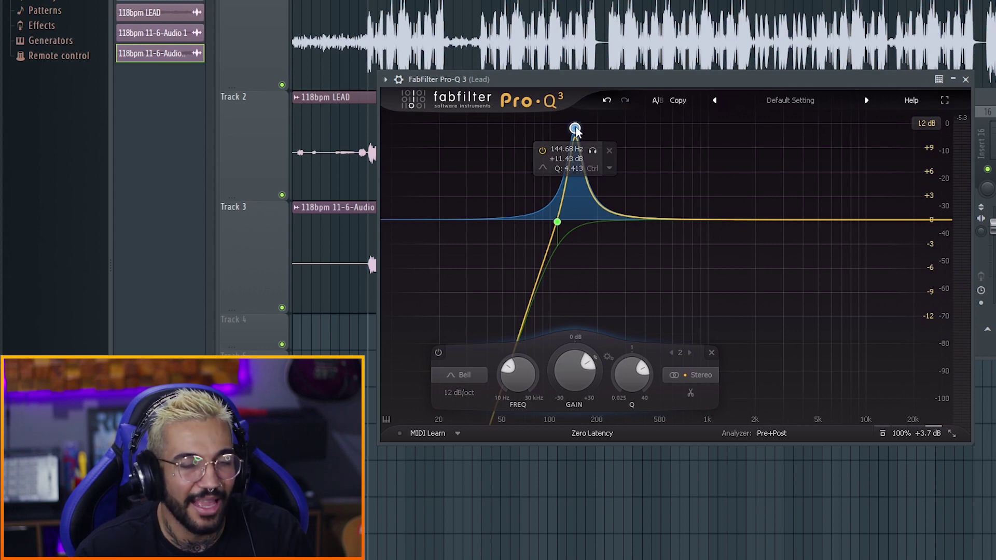
{"action": "key", "text": "space"}
{"action": "left_click_drag", "start_coordinate": [575, 130], "coordinate": [635, 163]}
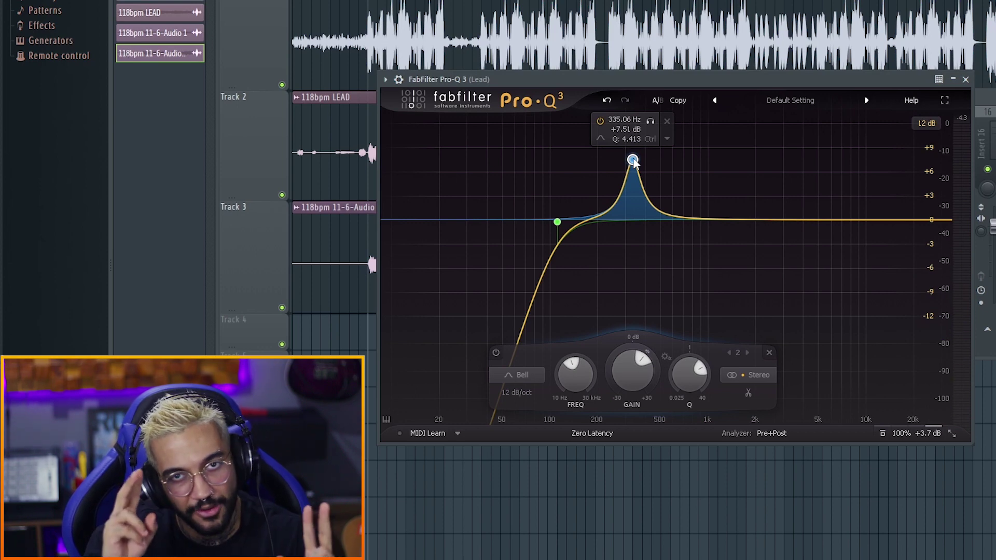
{"action": "left_click_drag", "start_coordinate": [633, 162], "coordinate": [641, 150]}
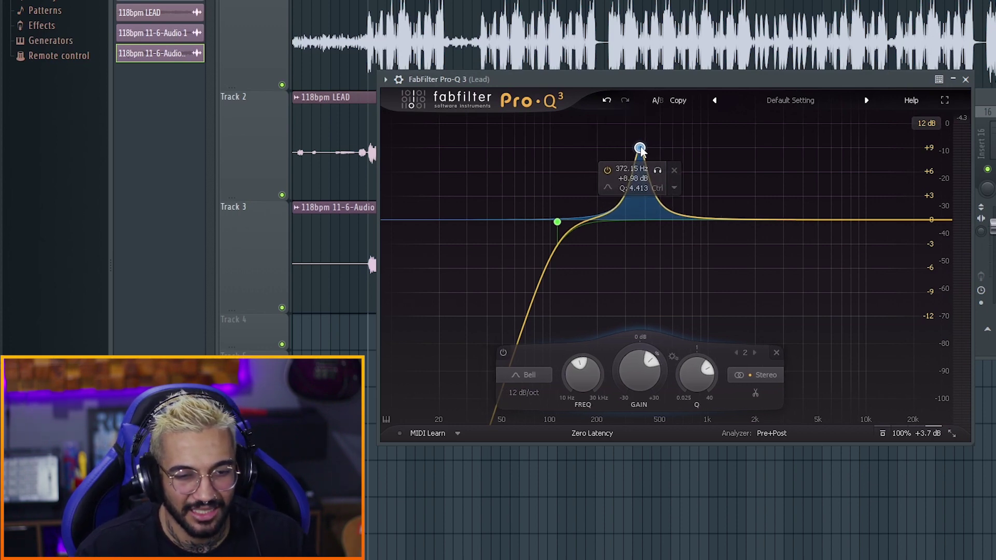
- Turn the bell band into a cut of about 3.8 dB at about 290 Hz, with a Q of about 5.9
{"action": "left_click_drag", "start_coordinate": [641, 150], "coordinate": [624, 136]}
{"action": "key", "text": "space"}
{"action": "left_click_drag", "start_coordinate": [622, 369], "coordinate": [643, 486]}
{"action": "mouse_move", "coordinate": [667, 368]}
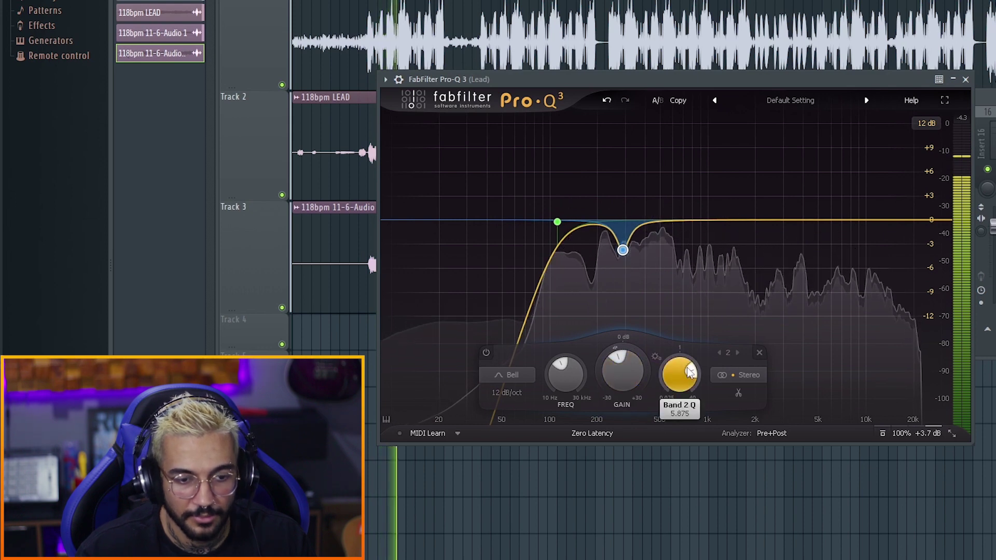
- Compare the Lead vocal with and without equalization by bypassing and re-enabling the whole equalizer during playback
{"action": "key", "text": "space"}
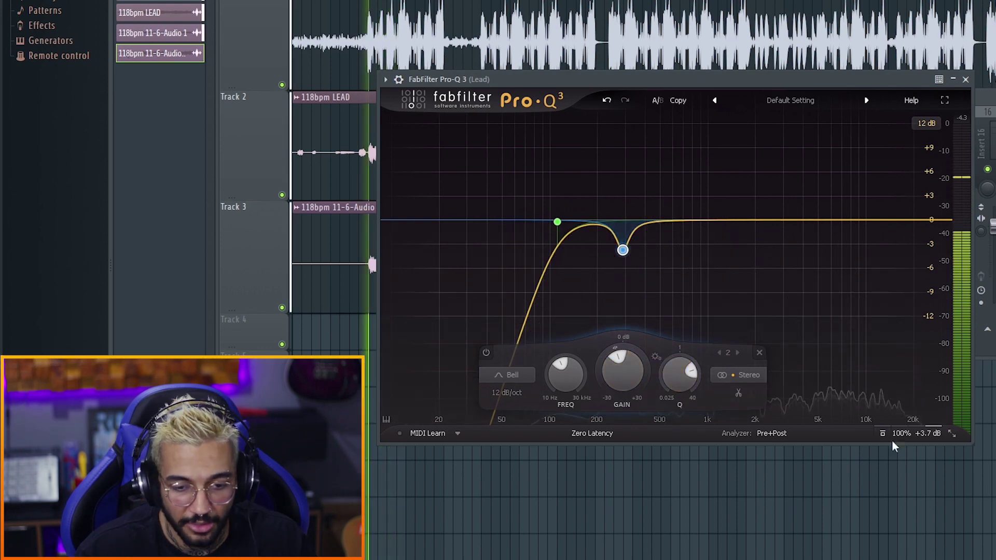
{"action": "left_click", "coordinate": [882, 433]}
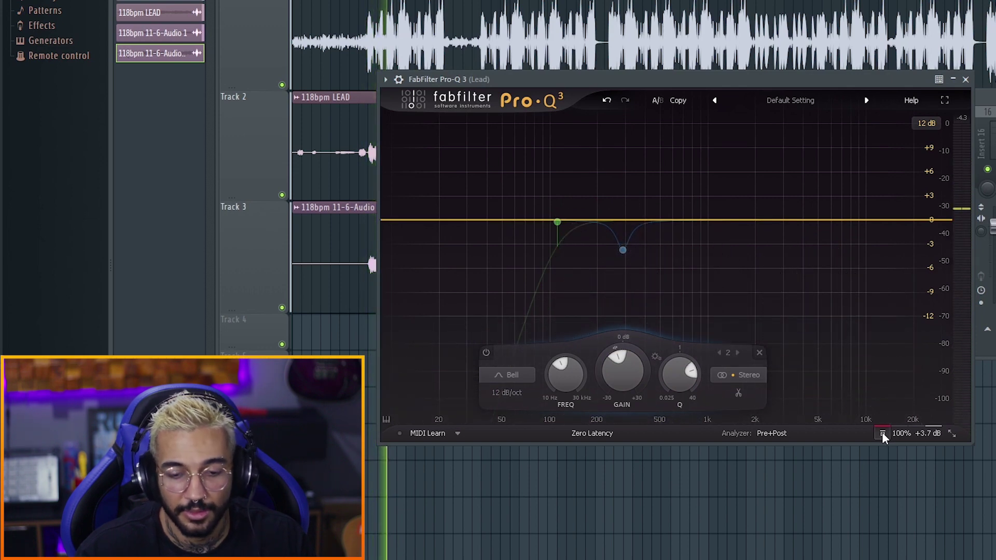
{"action": "left_click", "coordinate": [881, 434]}
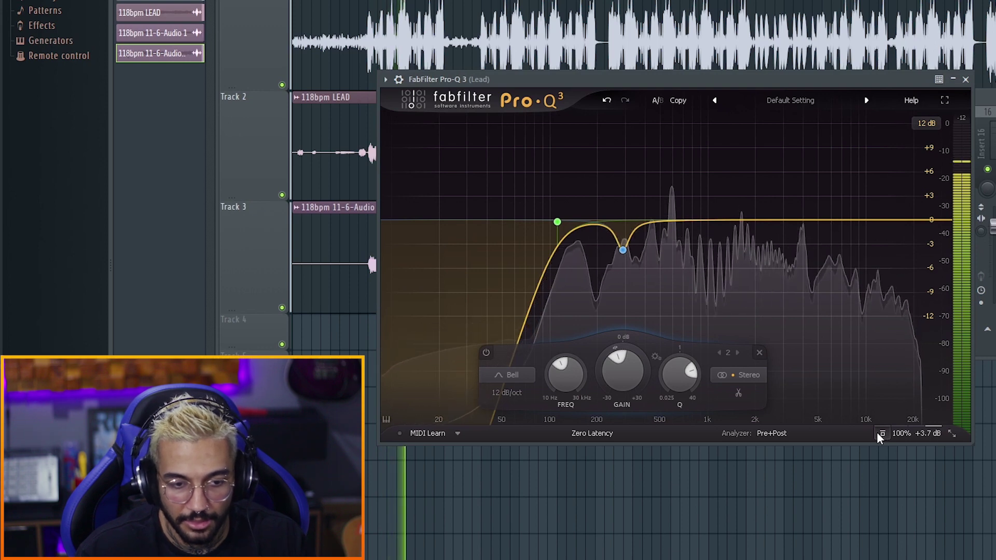
- Boost the low-mid bell band to recheck the resonance, and set it to a cut of about 3.7 dB at about 274 Hz with a Q of about 10.1
{"action": "mouse_move", "coordinate": [632, 248]}
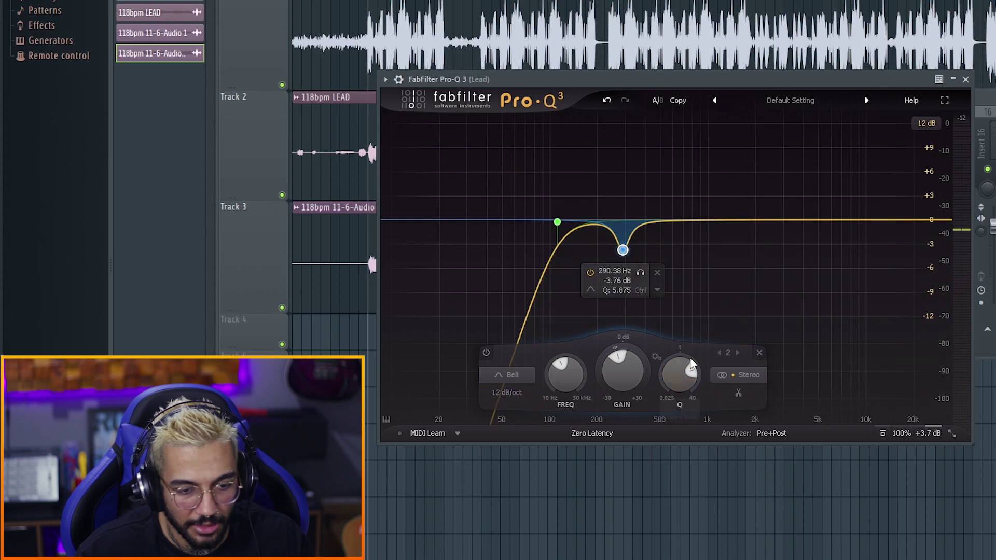
{"action": "left_click_drag", "start_coordinate": [622, 250], "coordinate": [618, 152]}
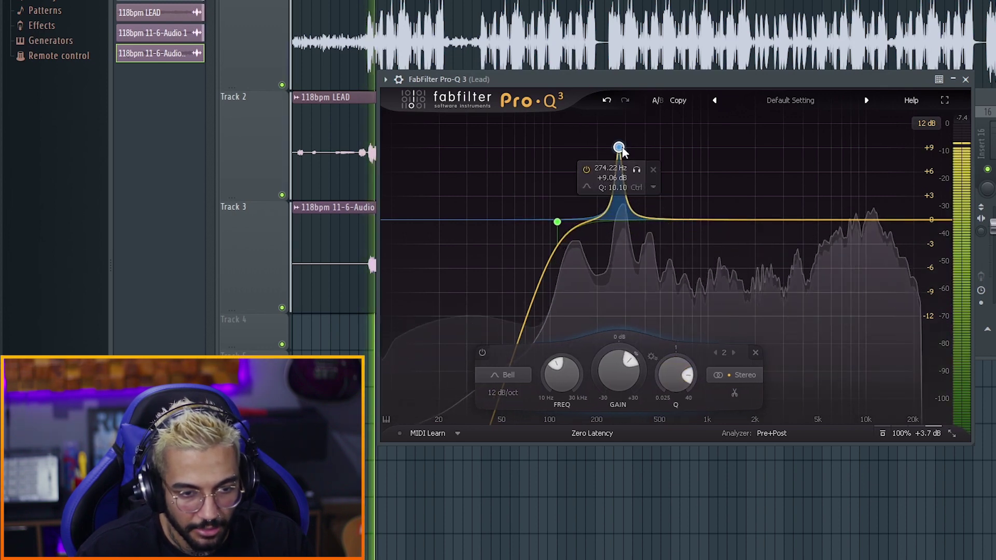
{"action": "left_click_drag", "start_coordinate": [622, 371], "coordinate": [634, 558]}
- Find two more resonances with boosted bells and cut about 2.5 dB at 398 Hz (Q about 13.5) and about 1.5 dB at 137 Hz (Q about 4.7)
{"action": "left_click_drag", "start_coordinate": [633, 220], "coordinate": [644, 133]}
{"action": "scroll", "coordinate": [694, 342], "scroll_direction": "up", "scroll_amount": 2}
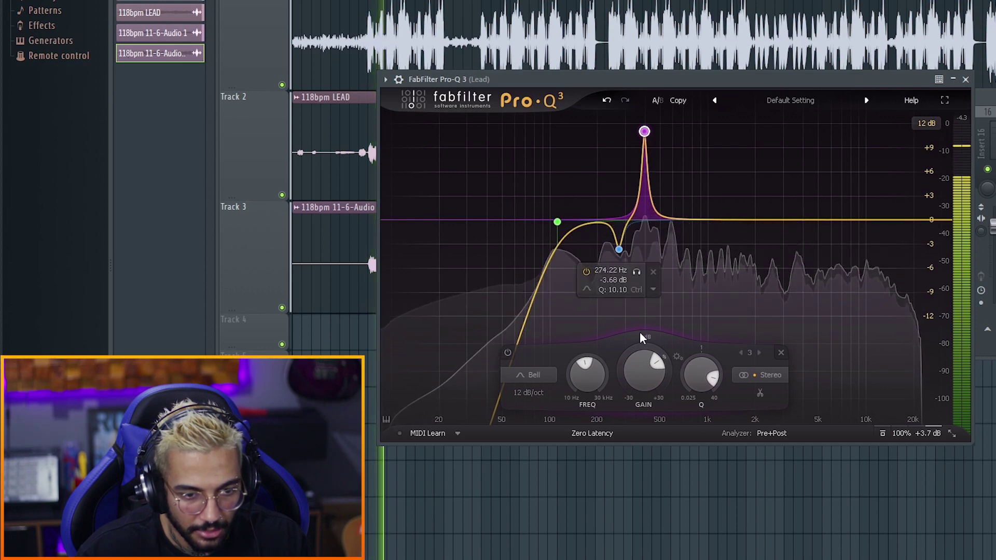
{"action": "left_click_drag", "start_coordinate": [629, 373], "coordinate": [655, 493]}
{"action": "left_click_drag", "start_coordinate": [568, 220], "coordinate": [571, 154]}
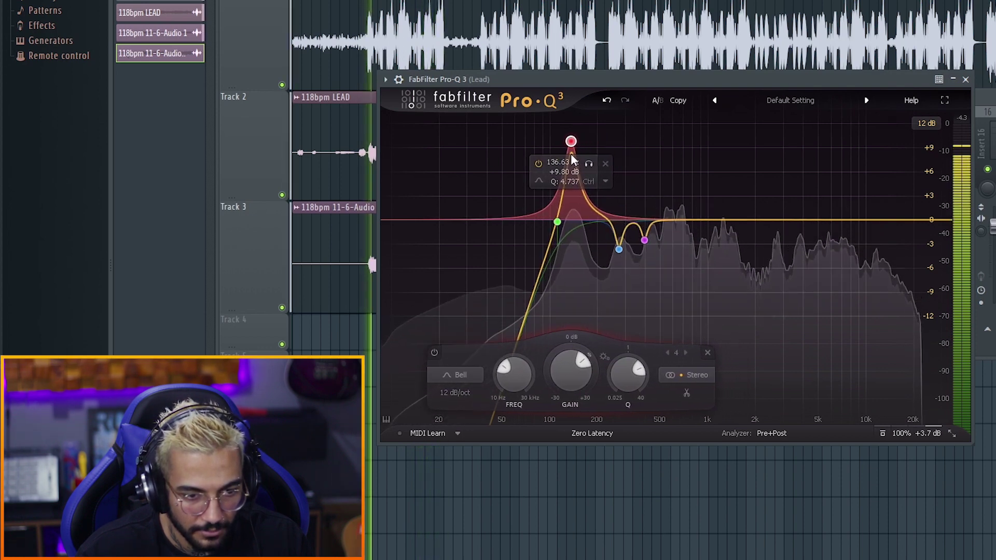
{"action": "left_click_drag", "start_coordinate": [568, 363], "coordinate": [588, 449]}
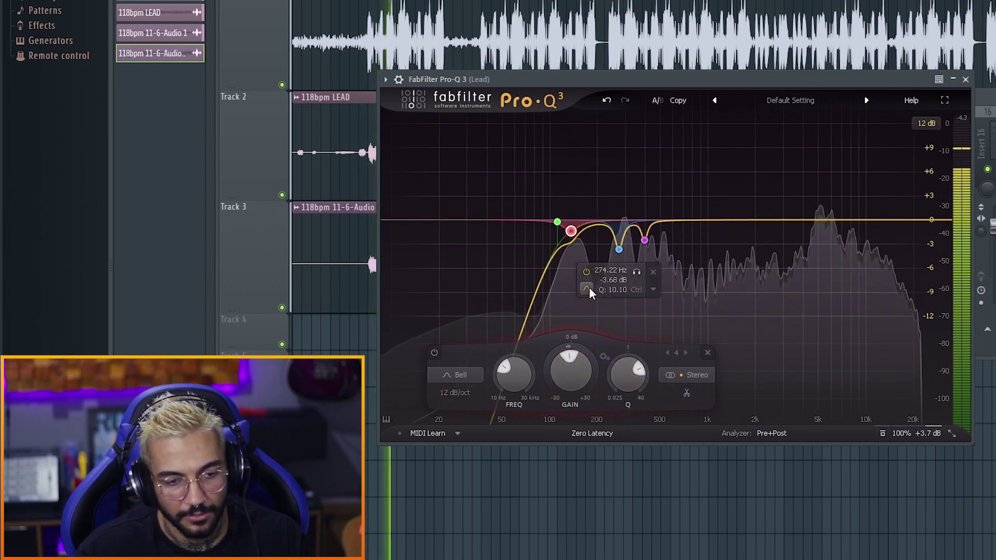
- Compare the Lead vocal with and without the resonance cuts by bypassing and re-enabling the equalizer during playback
{"action": "left_click", "coordinate": [882, 434]}
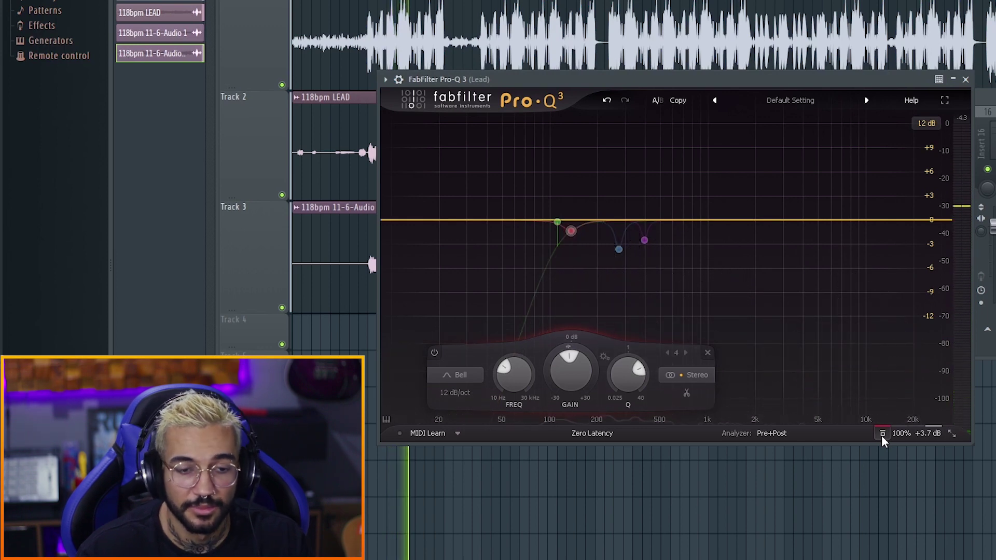
{"action": "left_click", "coordinate": [881, 434]}
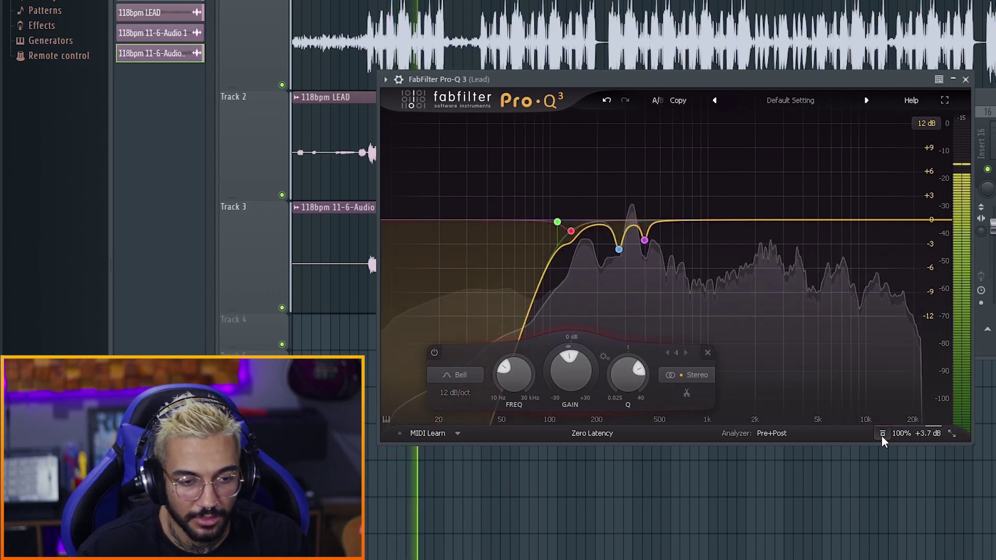
- Add a presence bell band boosted about 5.1 dB at about 4.1 kHz, with a Q of about 1.9, auditioning it during playback
{"action": "mouse_move", "coordinate": [667, 240]}
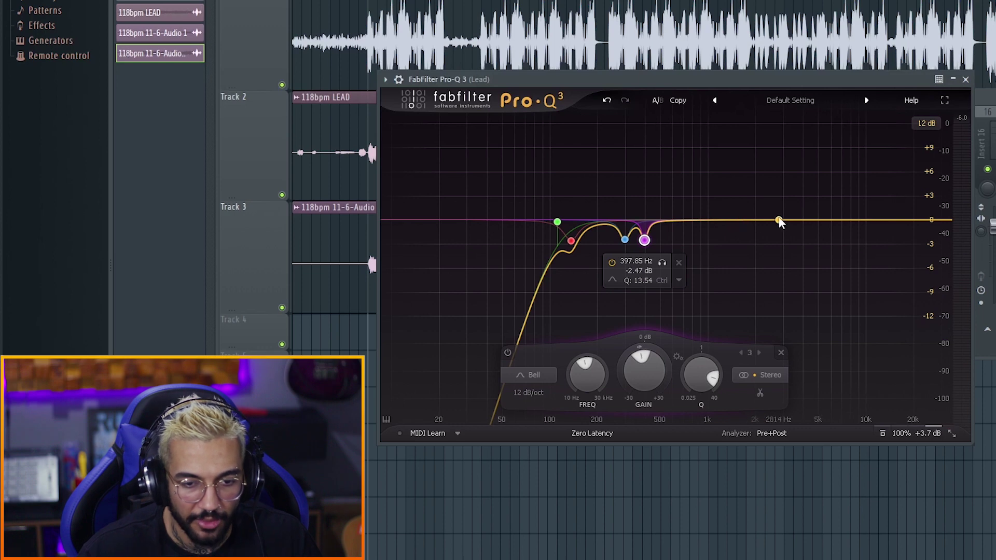
{"action": "left_click_drag", "start_coordinate": [792, 220], "coordinate": [798, 205]}
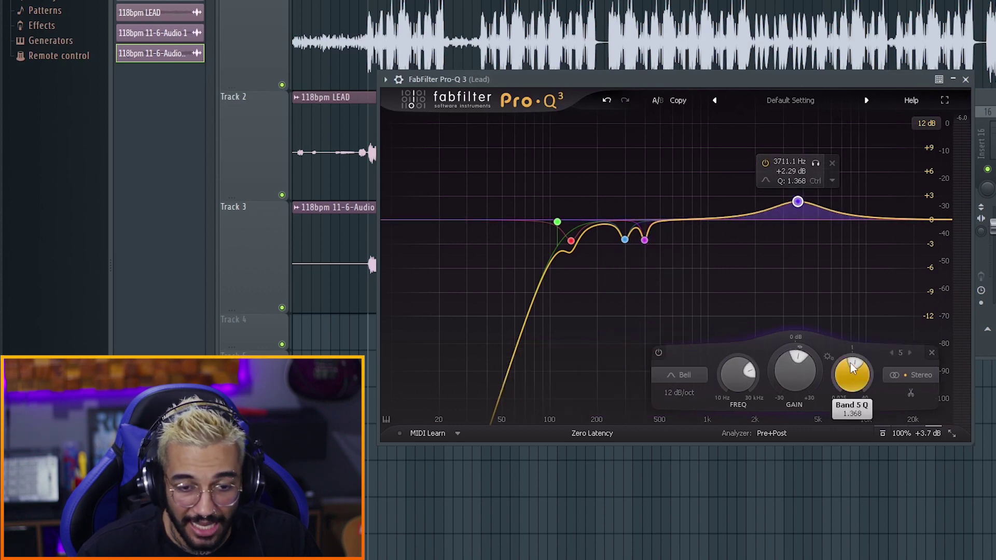
{"action": "left_click_drag", "start_coordinate": [798, 207], "coordinate": [823, 154]}
{"action": "key", "text": "space"}
{"action": "left_click_drag", "start_coordinate": [798, 372], "coordinate": [802, 424]}
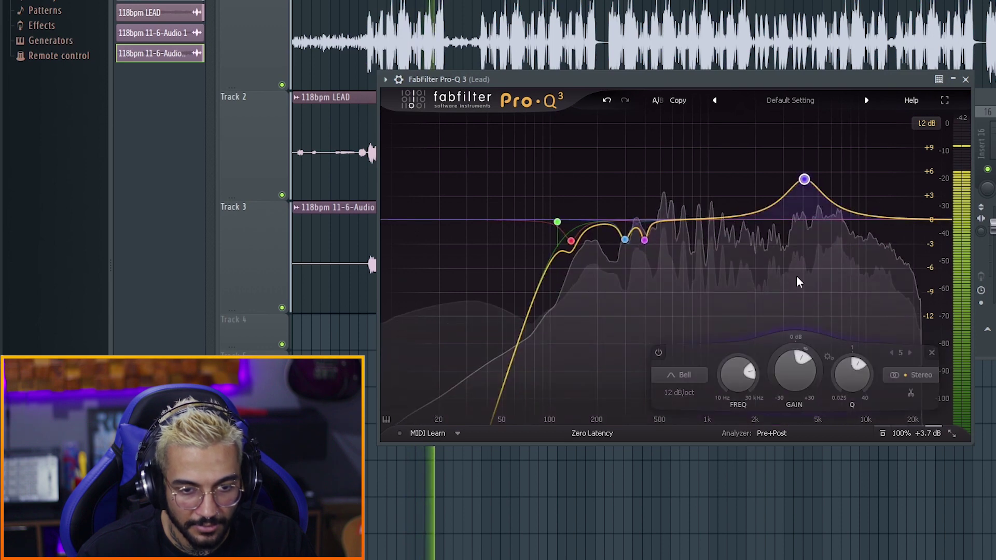
{"action": "key", "text": "space"}
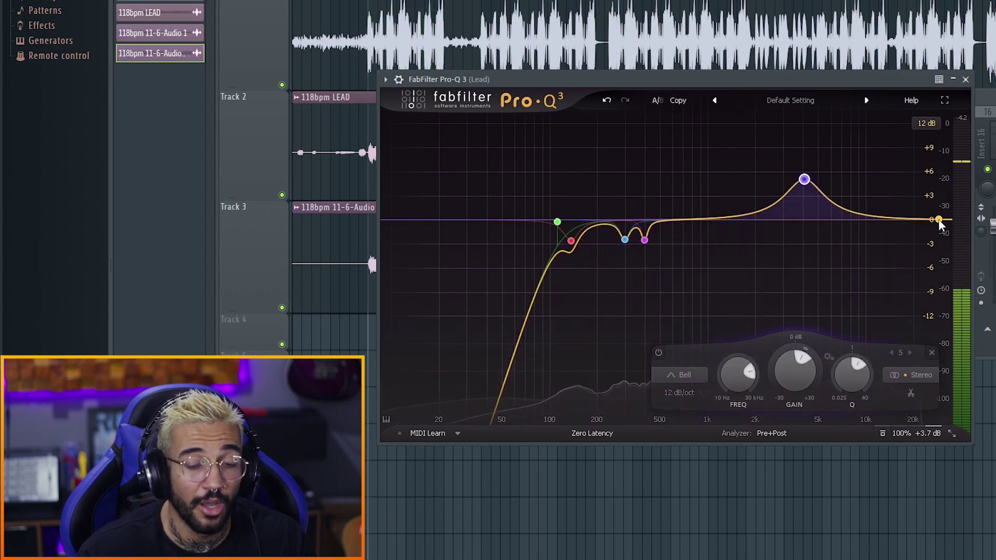
- Add a high shelf boosted about 8.4 dB at about 9.2 kHz, with a Q of about 1.5, auditioning it during playback
{"action": "left_click_drag", "start_coordinate": [938, 219], "coordinate": [887, 192]}
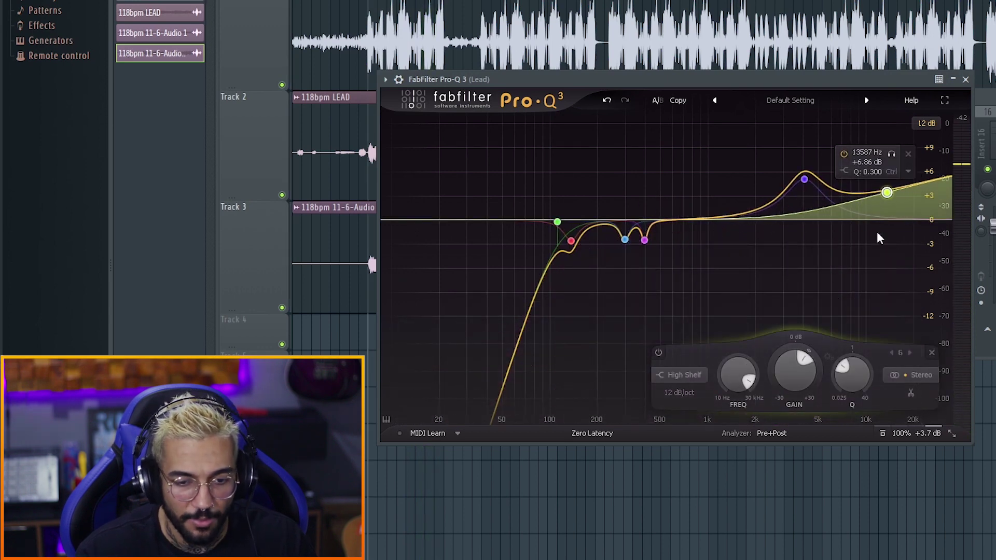
{"action": "scroll", "coordinate": [851, 373], "scroll_direction": "up", "scroll_amount": 5}
{"action": "left_click_drag", "start_coordinate": [888, 193], "coordinate": [881, 190]}
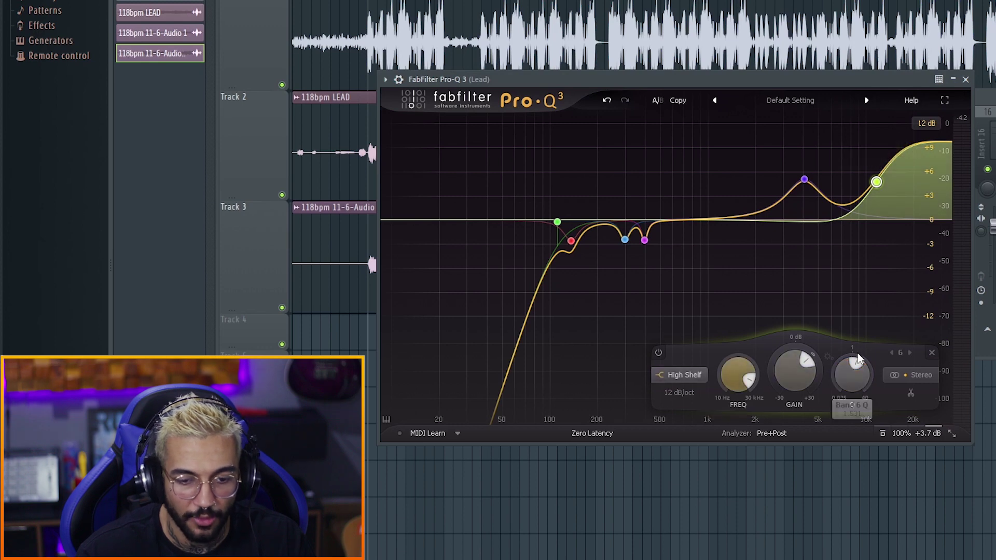
{"action": "key", "text": "space"}
{"action": "mouse_move", "coordinate": [876, 182]}
{"action": "left_mouse_down"}
{"action": "mouse_move", "coordinate": [889, 163]}
{"action": "mouse_move", "coordinate": [862, 179]}
{"action": "mouse_move", "coordinate": [869, 184]}
{"action": "left_mouse_up"}
{"action": "left_click_drag", "start_coordinate": [859, 185], "coordinate": [861, 189]}
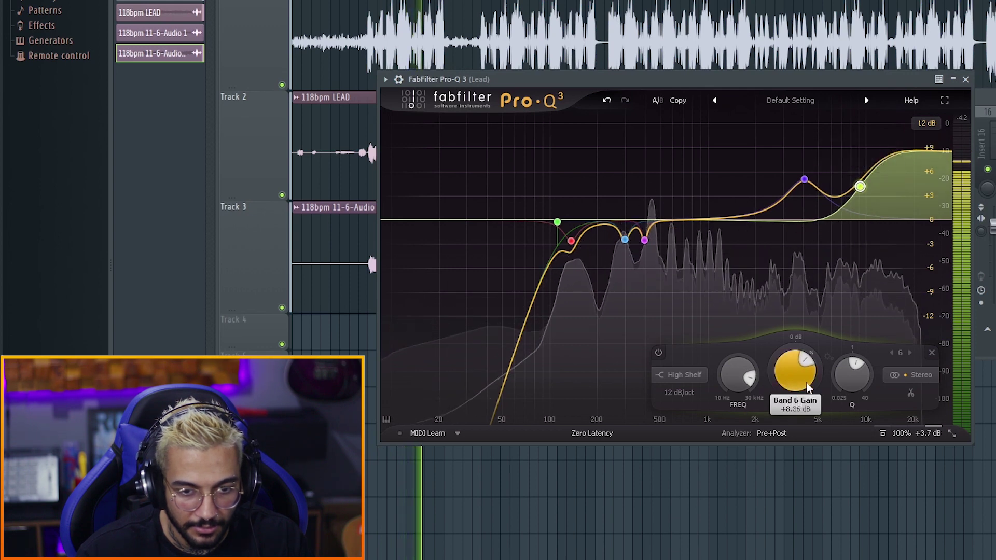
{"action": "scroll", "coordinate": [808, 378], "scroll_direction": "down", "scroll_amount": 1}
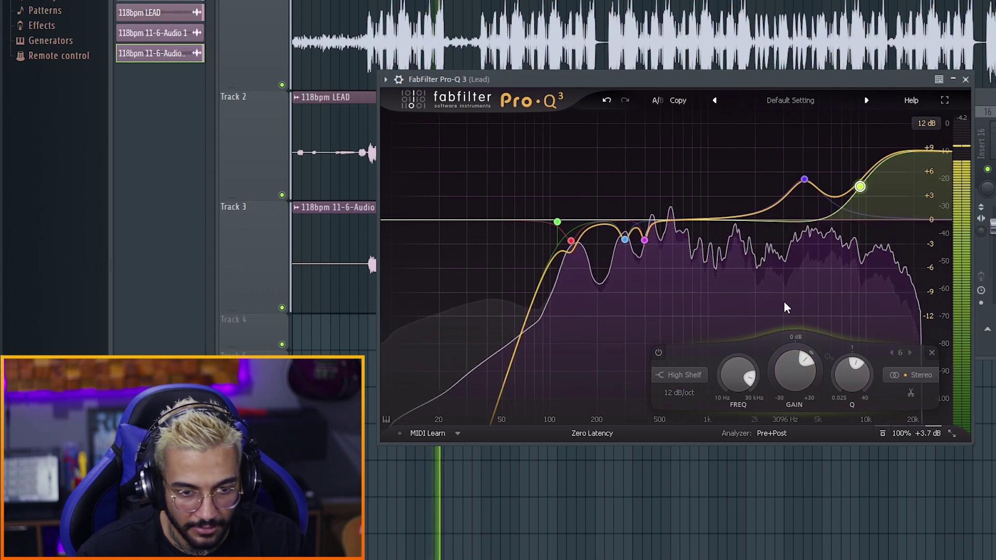
- Compare the Lead vocal with and without the presence and high-shelf boosts by toggling the equalizer's bypass during playback
{"action": "left_click", "coordinate": [882, 434]}
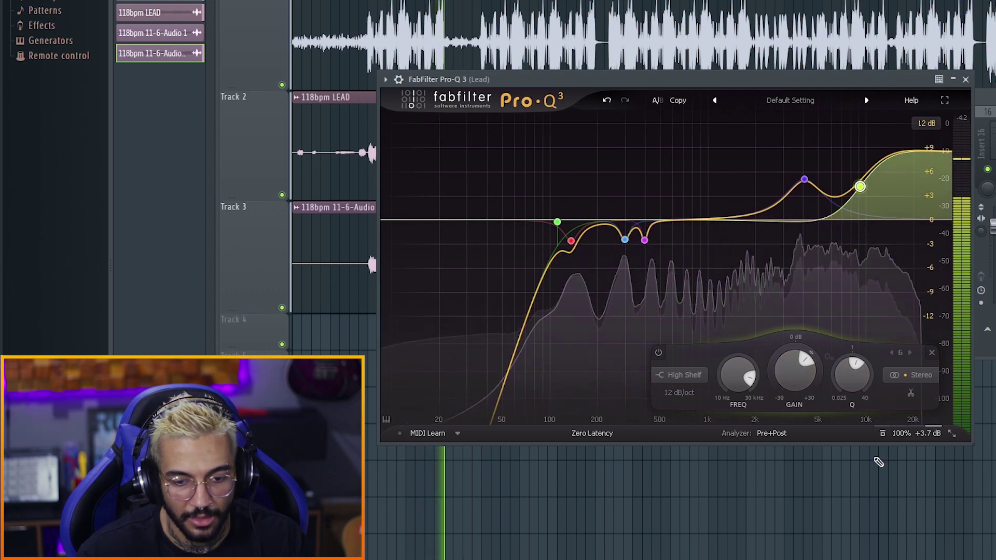
{"action": "left_click", "coordinate": [882, 433]}
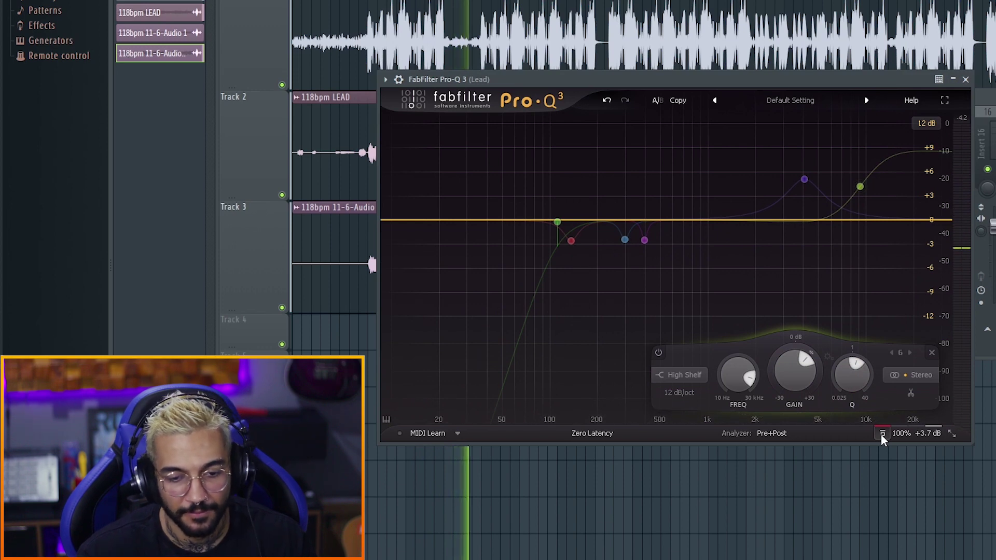
{"action": "left_click", "coordinate": [882, 434]}
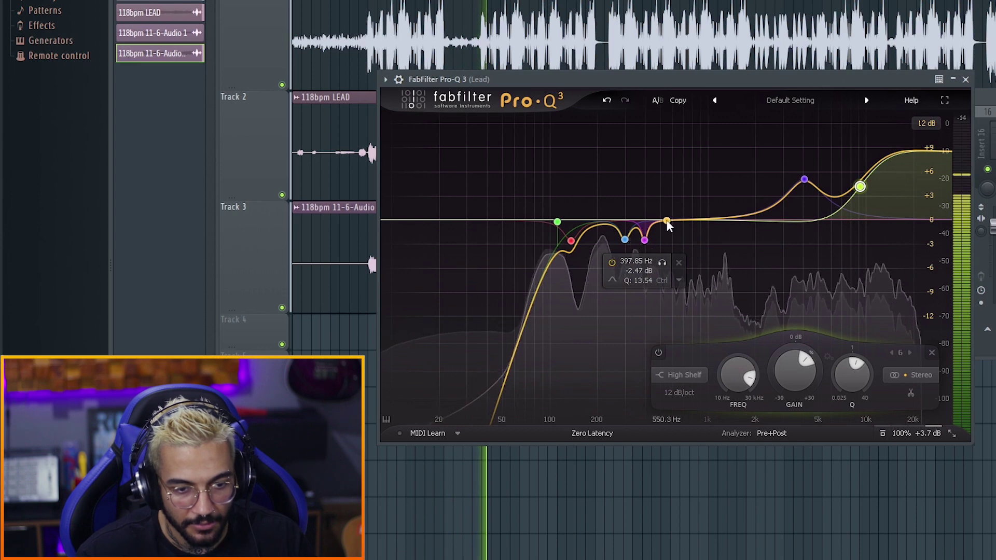
- Add a midrange bell band, sweep it soloed to find the body, and set it to about +2 dB at about 754 Hz with a Q of about 1.4
{"action": "left_click_drag", "start_coordinate": [671, 221], "coordinate": [673, 194]}
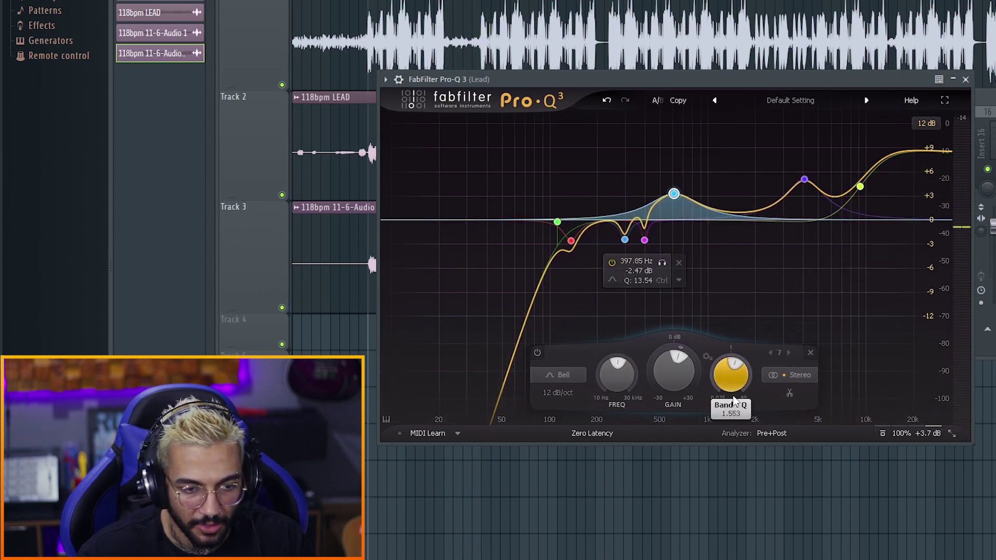
{"action": "left_click_drag", "start_coordinate": [734, 400], "coordinate": [739, 410]}
{"action": "left_click_drag", "start_coordinate": [692, 154], "coordinate": [674, 155]}
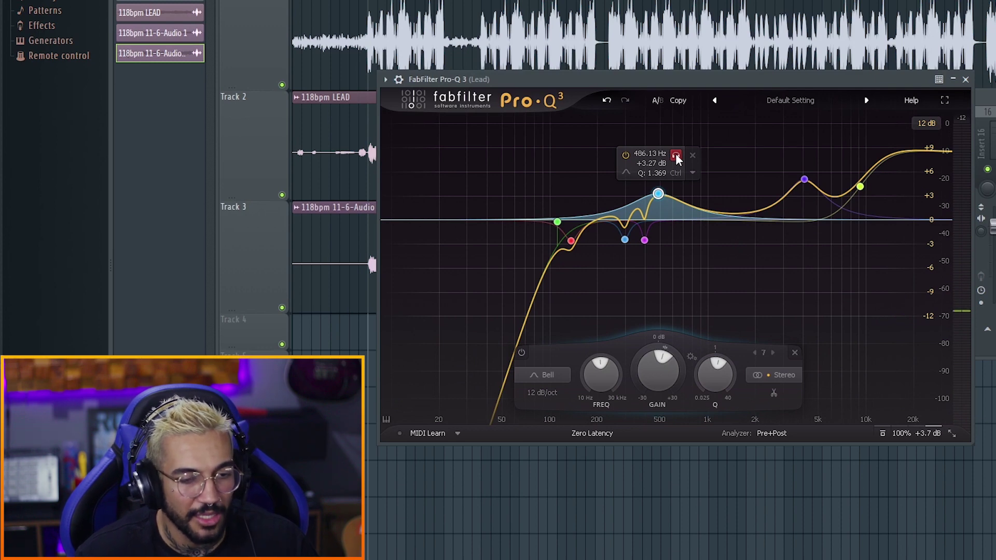
{"action": "mouse_move", "coordinate": [657, 193]}
{"action": "left_mouse_down"}
{"action": "mouse_move", "coordinate": [687, 192]}
{"action": "mouse_move", "coordinate": [675, 192]}
{"action": "left_mouse_up"}
{"action": "mouse_move", "coordinate": [693, 153]}
{"action": "left_mouse_down"}
{"action": "mouse_move", "coordinate": [673, 153]}
{"action": "mouse_move", "coordinate": [704, 153]}
{"action": "left_mouse_up"}
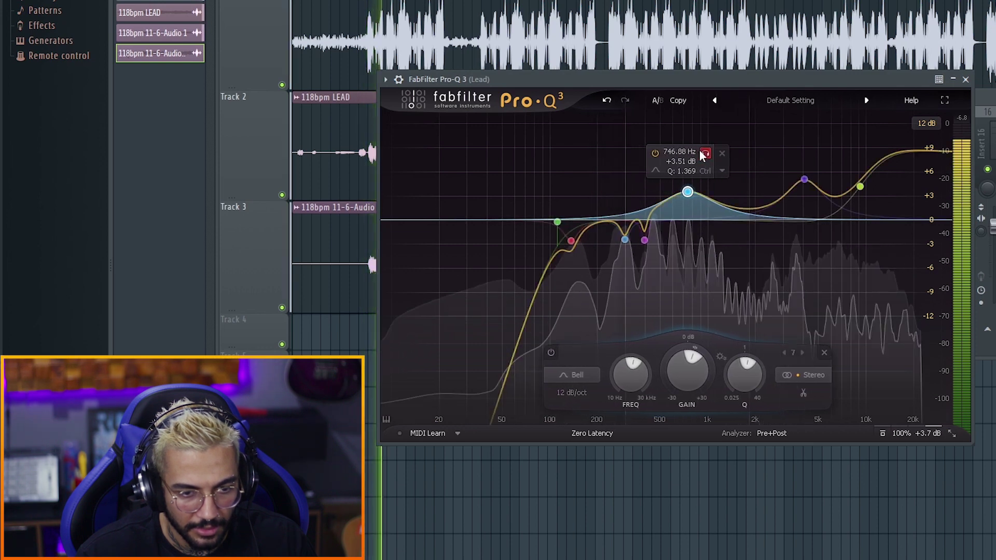
{"action": "left_click_drag", "start_coordinate": [686, 192], "coordinate": [688, 204]}
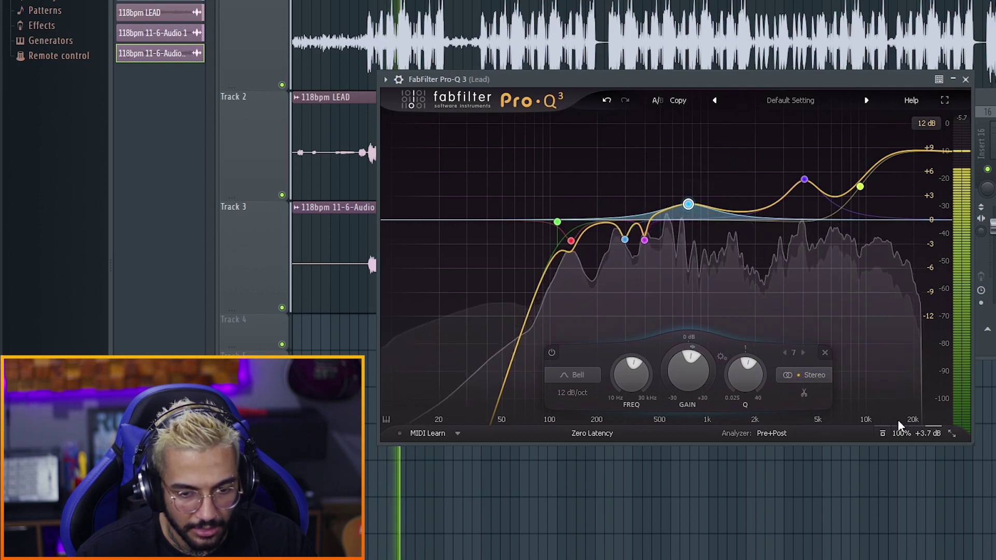
- Compare the vocal with the equalizer bypassed and active, and set the midrange boost to about 1.7 dB with a Q of about 1.55
{"action": "left_click", "coordinate": [883, 434]}
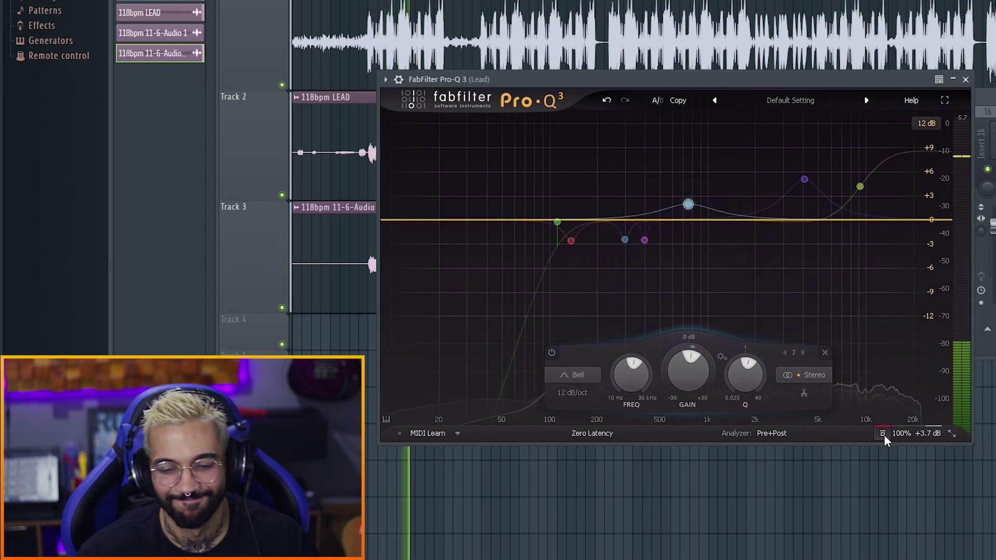
{"action": "left_click", "coordinate": [882, 434]}
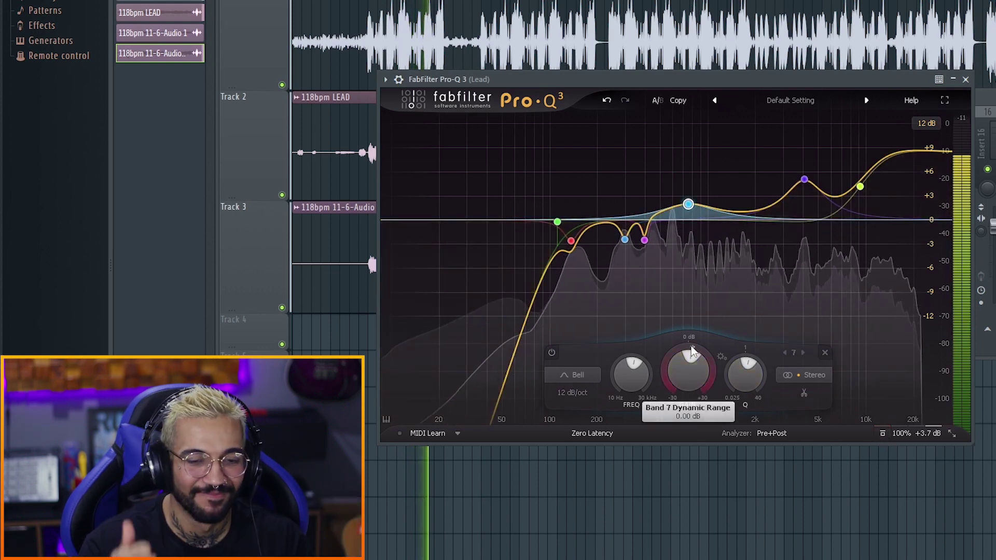
{"action": "mouse_move", "coordinate": [730, 178]}
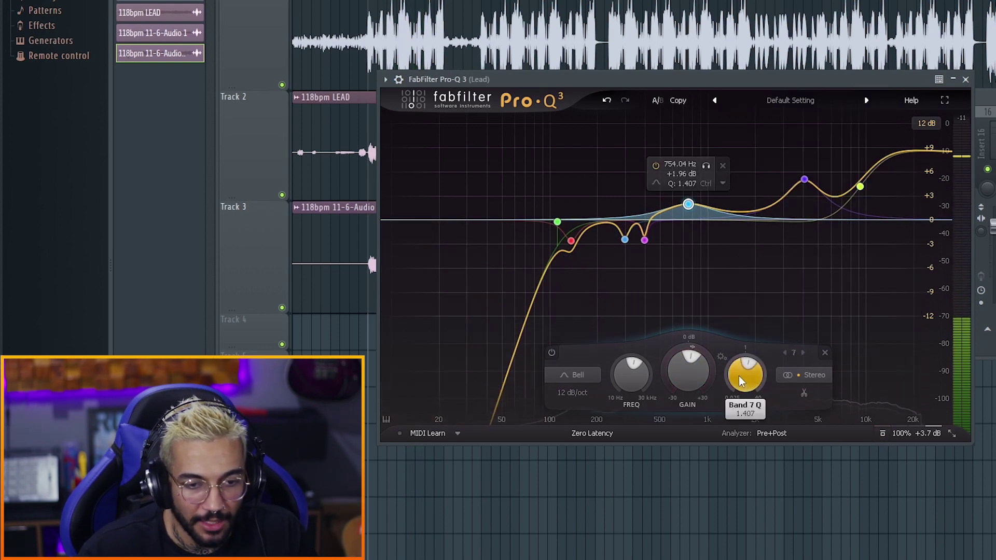
{"action": "scroll", "coordinate": [683, 379], "scroll_direction": "down", "scroll_amount": 1}
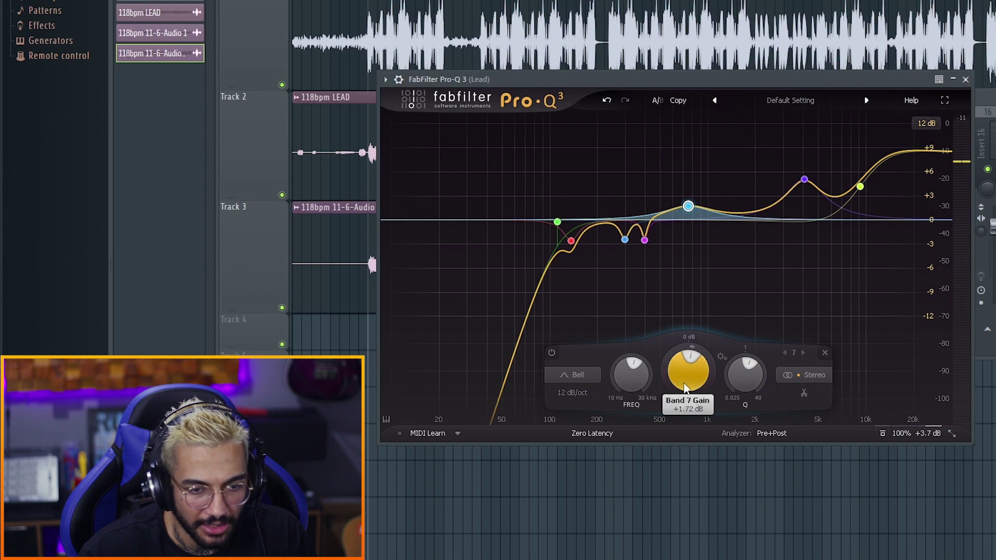
{"action": "mouse_move", "coordinate": [693, 212]}
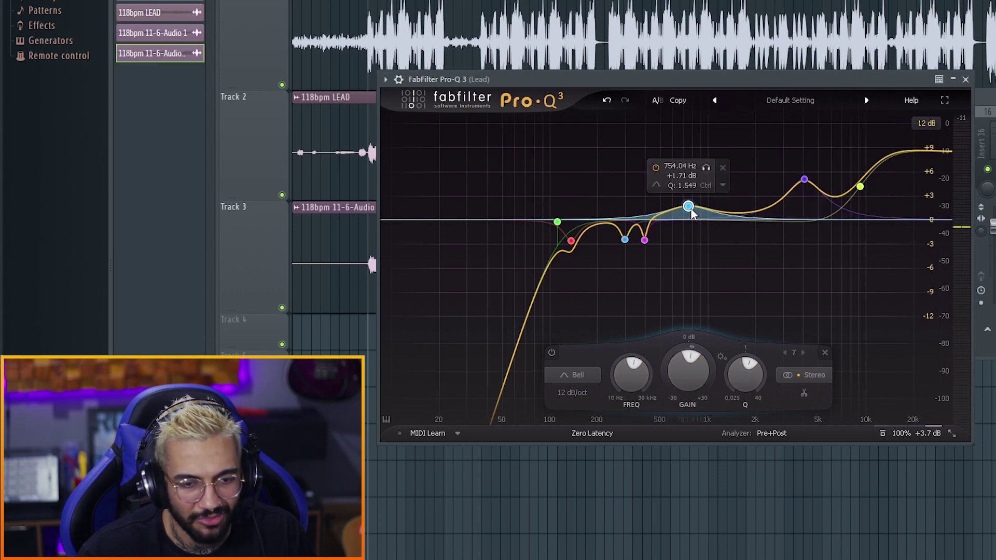
- Try a bell boost of about 2.9 dB at about 1.8 kHz between the midrange and presence boosts, and remove it
{"action": "left_click_drag", "start_coordinate": [744, 217], "coordinate": [749, 197]}
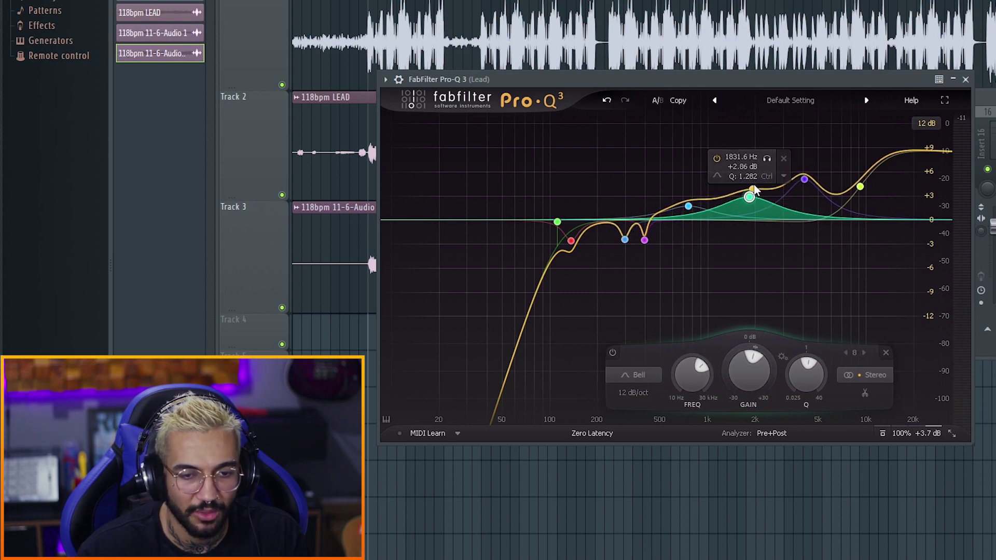
{"action": "left_click", "coordinate": [784, 159]}
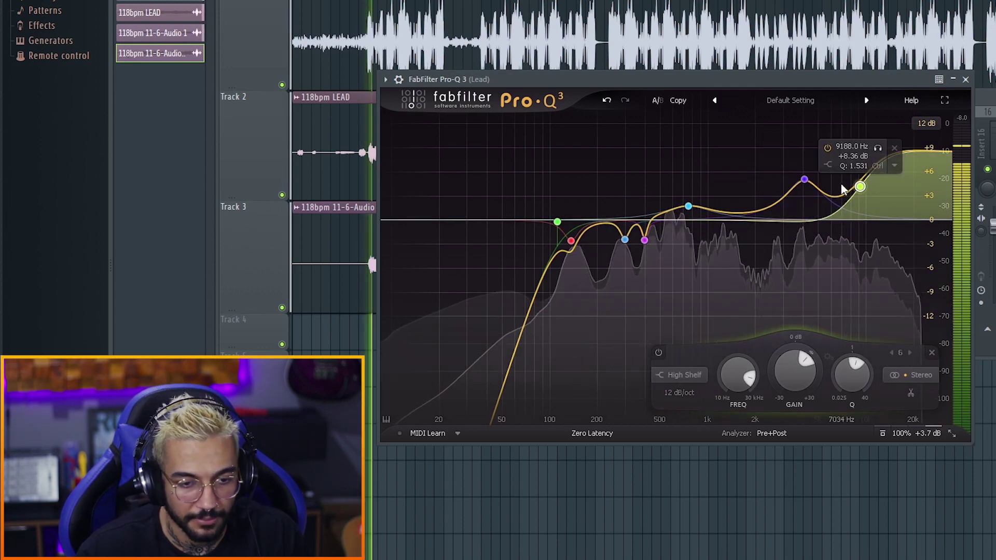
- Sweep the midrange boost soloed and boosted during playback, and place it at about 570 Hz with a gain of about 1.7 dB
{"action": "mouse_move", "coordinate": [688, 208]}
{"action": "left_click_drag", "start_coordinate": [708, 169], "coordinate": [678, 171]}
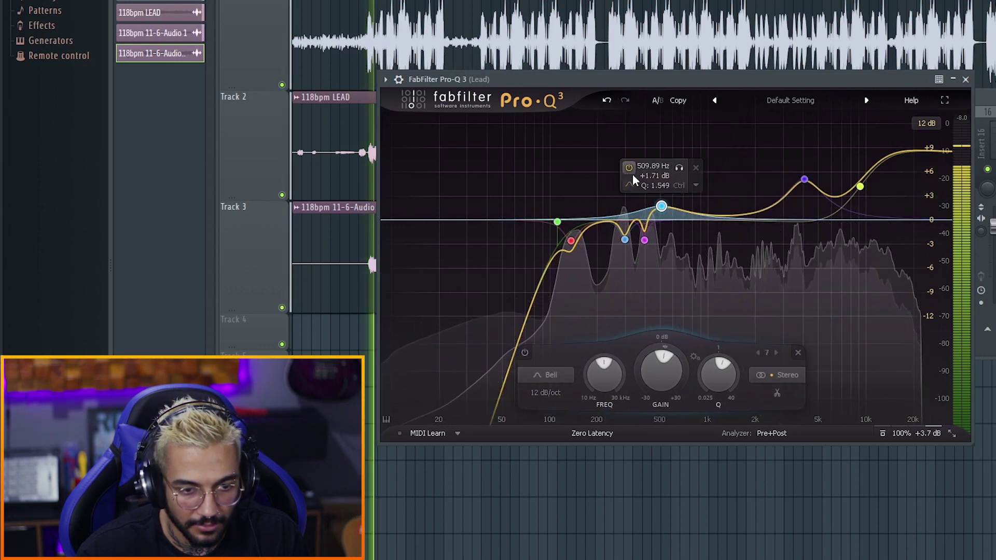
{"action": "left_click_drag", "start_coordinate": [661, 206], "coordinate": [669, 175]}
{"action": "left_click_drag", "start_coordinate": [660, 363], "coordinate": [681, 414]}
- Set the gain of the narrow cut at about 398 Hz to about -3.2 dB and play the Lead vocal to check the result
{"action": "left_click", "coordinate": [644, 241]}
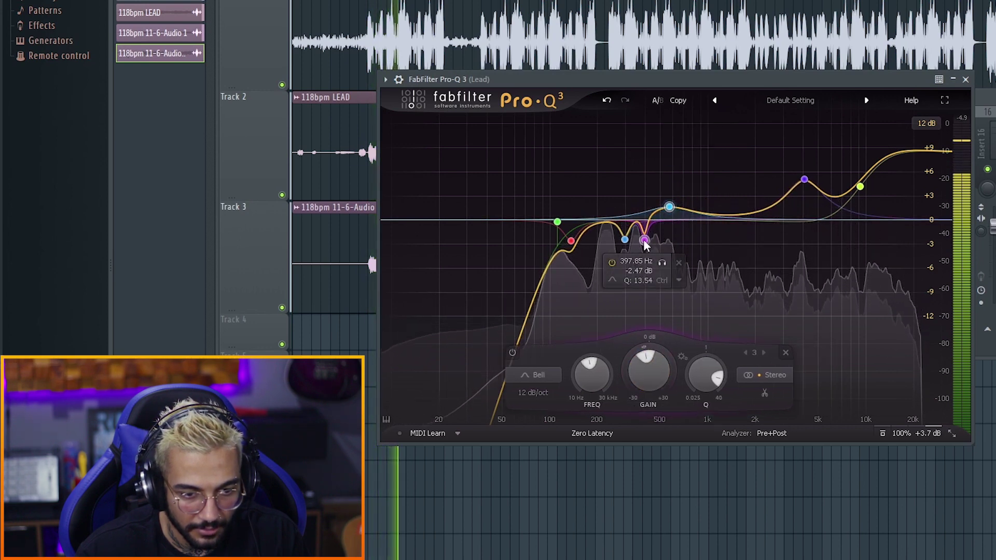
{"action": "left_click_drag", "start_coordinate": [637, 366], "coordinate": [643, 378]}
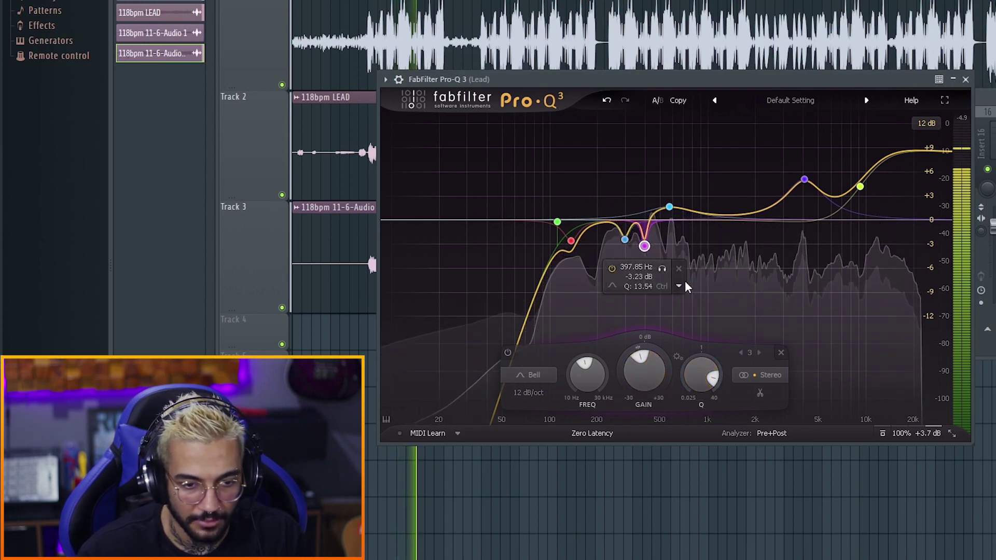
{"action": "key", "text": "space"}
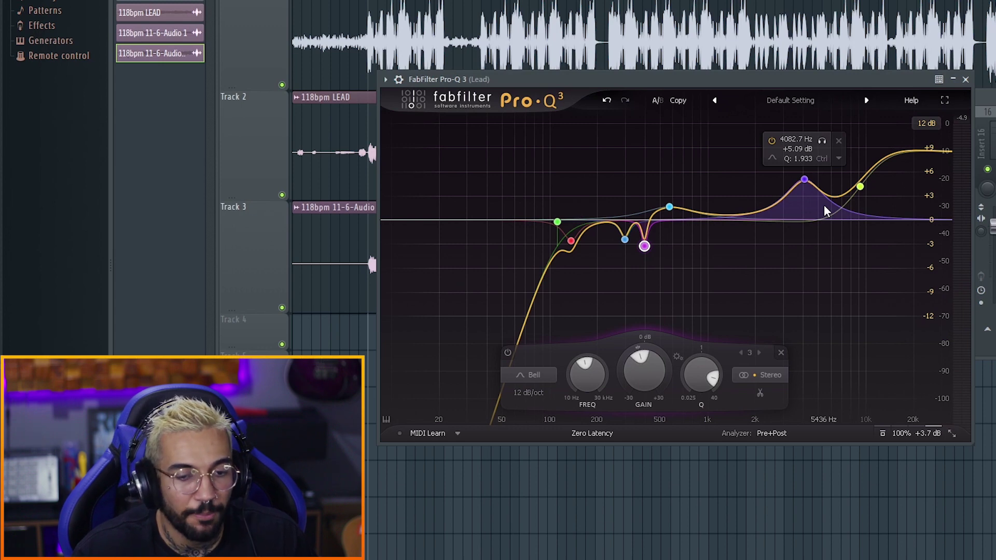
{"action": "key", "text": "space"}
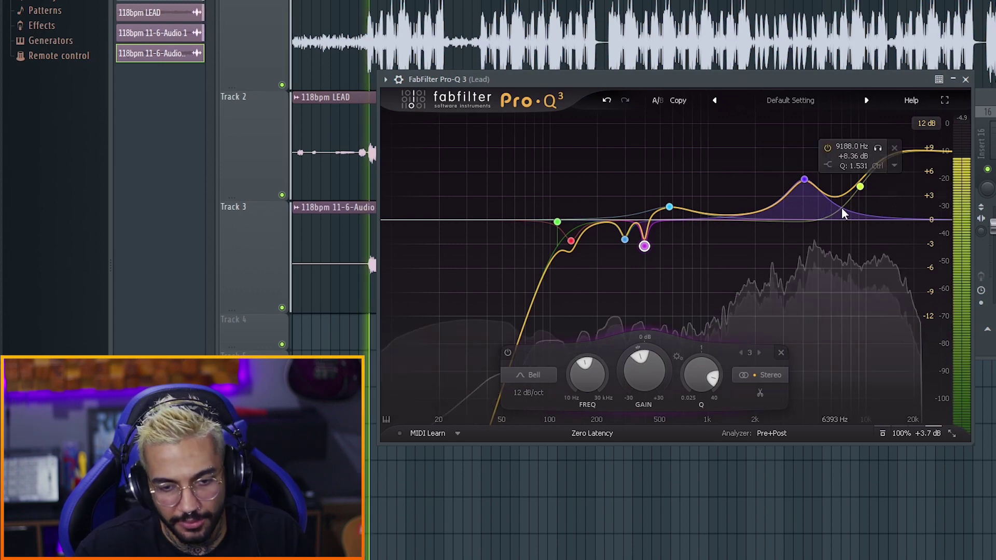
{"action": "key", "text": "space"}
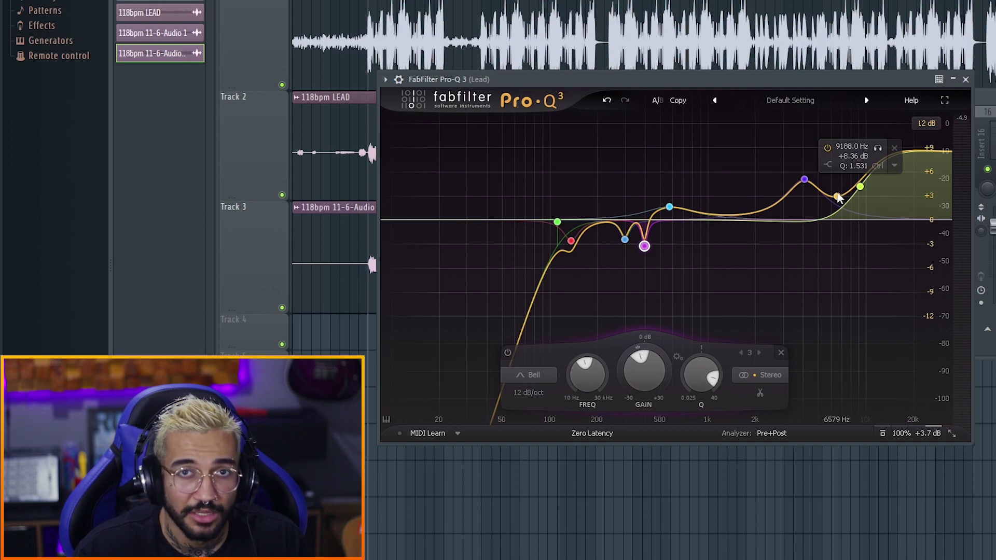
- Add a bell boost of about 5.5 dB above the presence boost, sweep it soloed, and place it at about 10.4 kHz
{"action": "left_click_drag", "start_coordinate": [834, 200], "coordinate": [840, 153]}
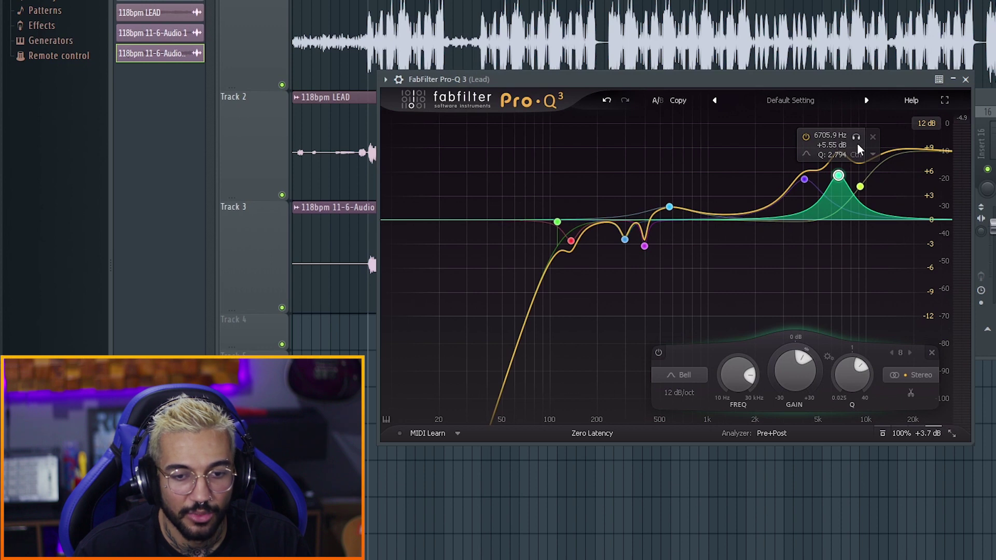
{"action": "left_click_drag", "start_coordinate": [837, 177], "coordinate": [838, 177]}
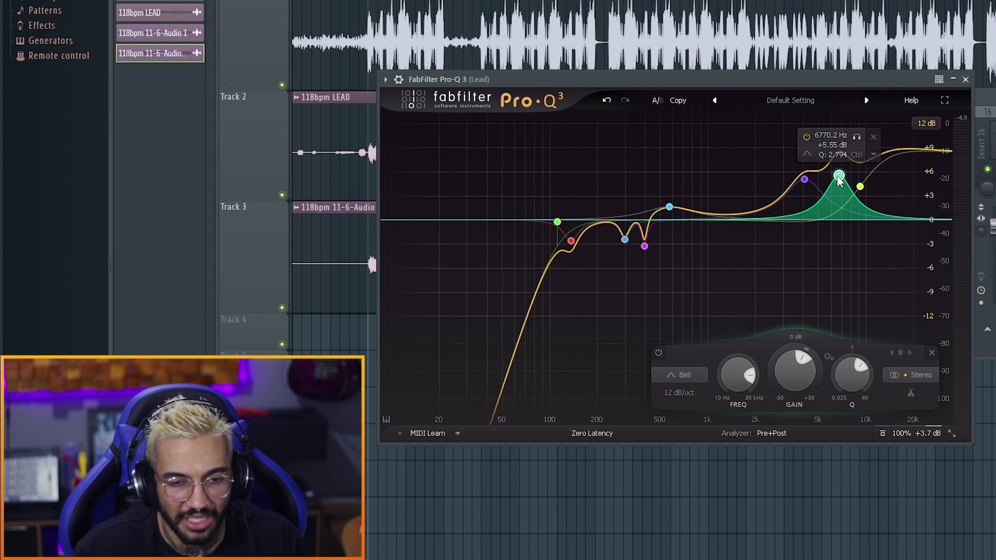
{"action": "left_click_drag", "start_coordinate": [853, 137], "coordinate": [889, 126]}
- Add a second bell at about 6.4 kHz while listening for sibilance, and set the gain of both new bells to 0 dB
{"action": "left_click_drag", "start_coordinate": [826, 222], "coordinate": [830, 199]}
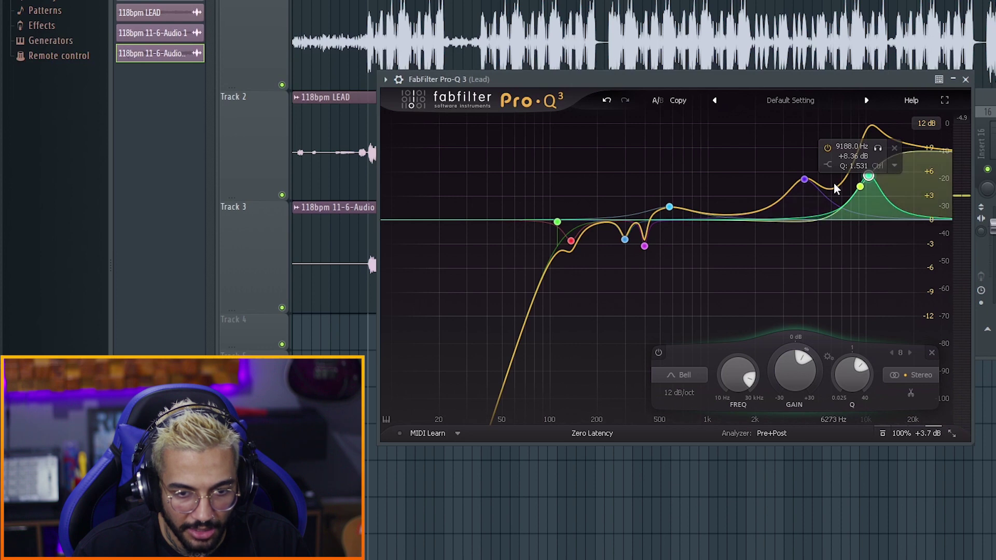
{"action": "left_click_drag", "start_coordinate": [828, 162], "coordinate": [853, 138]}
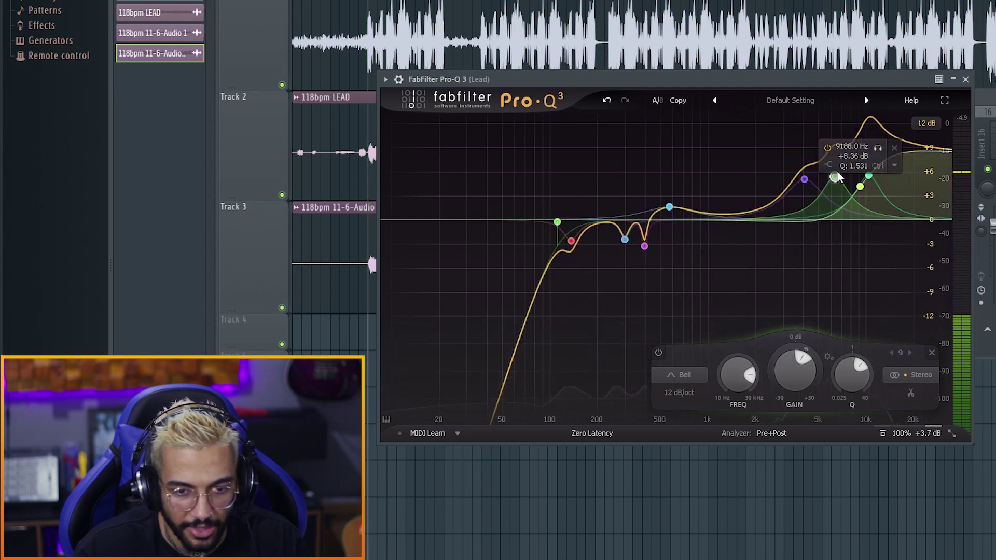
{"action": "mouse_move", "coordinate": [865, 179]}
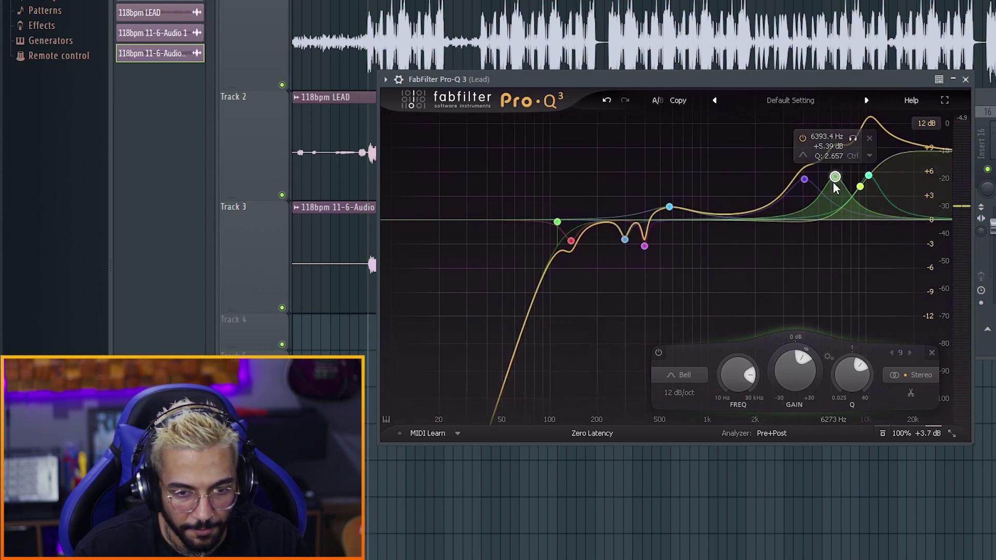
{"action": "left_click_drag", "start_coordinate": [789, 366], "coordinate": [792, 396]}
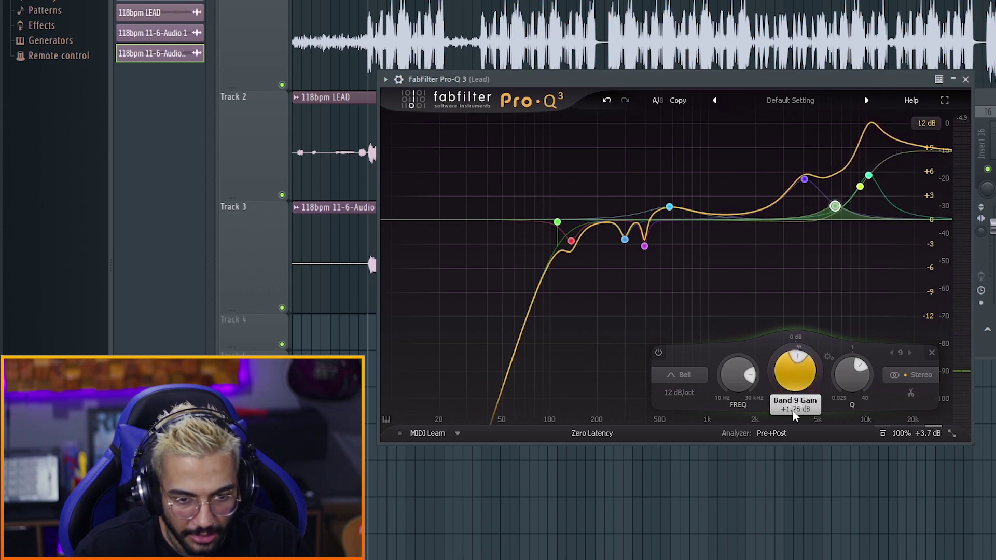
{"action": "double_click", "coordinate": [798, 366]}
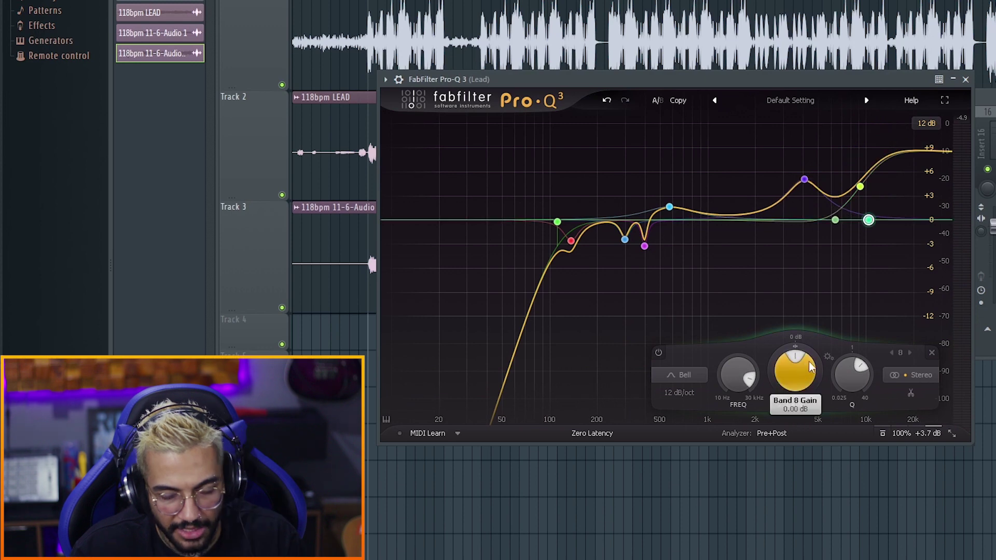
- Make the 6.4 kHz bell a dynamic cut during playback, with a threshold of about -30.6 dB and a Q of about 5.12
{"action": "left_click", "coordinate": [834, 220]}
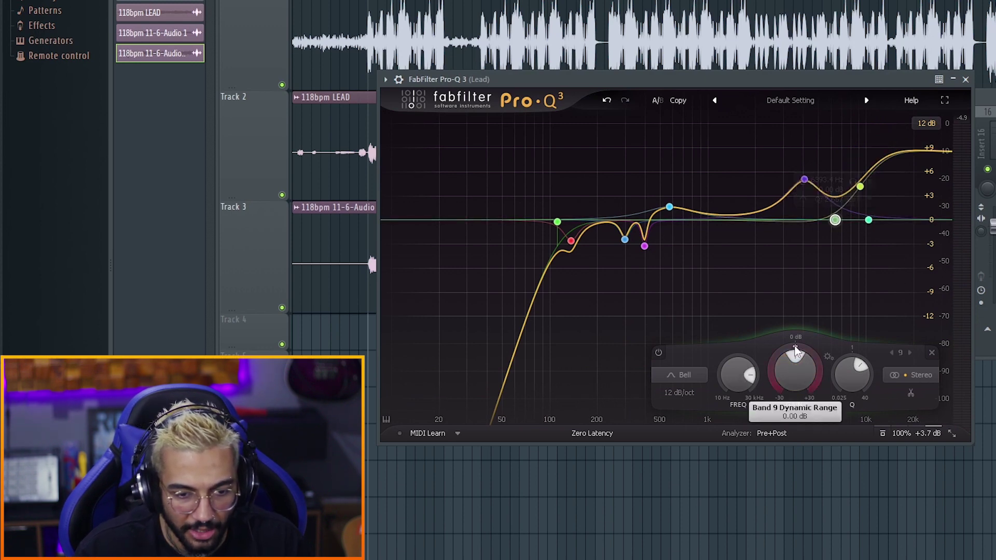
{"action": "mouse_move", "coordinate": [798, 370]}
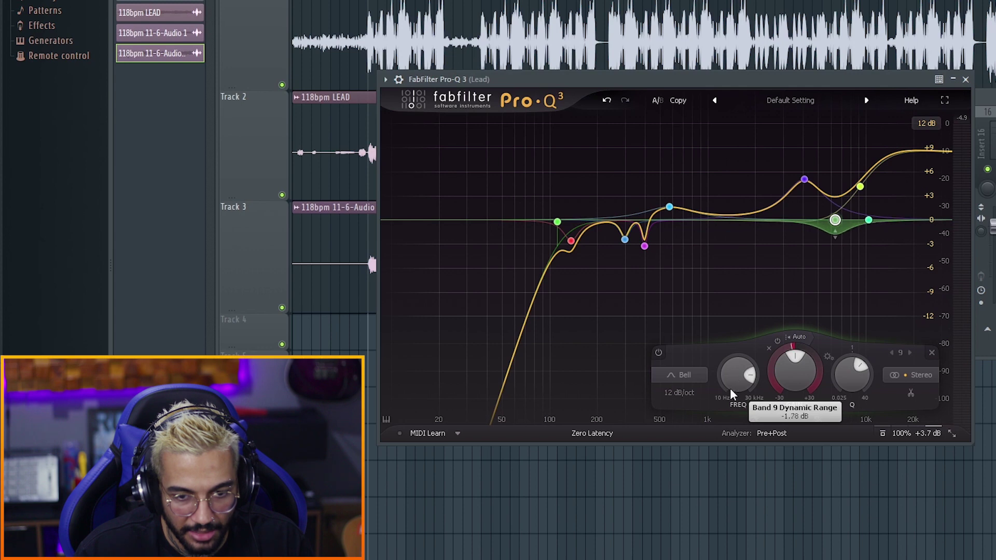
{"action": "left_click", "coordinate": [799, 337]}
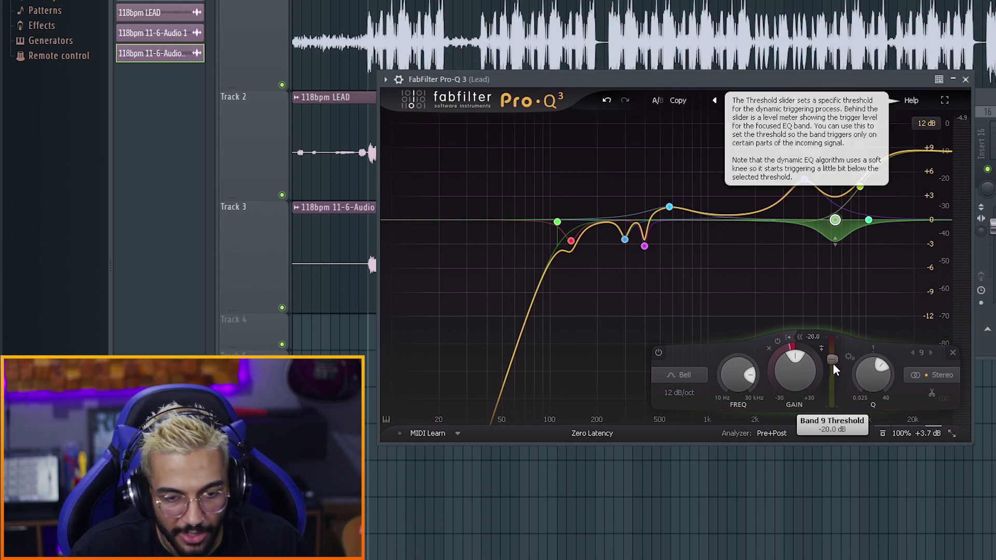
{"action": "key", "text": "space"}
{"action": "left_click_drag", "start_coordinate": [833, 359], "coordinate": [831, 366]}
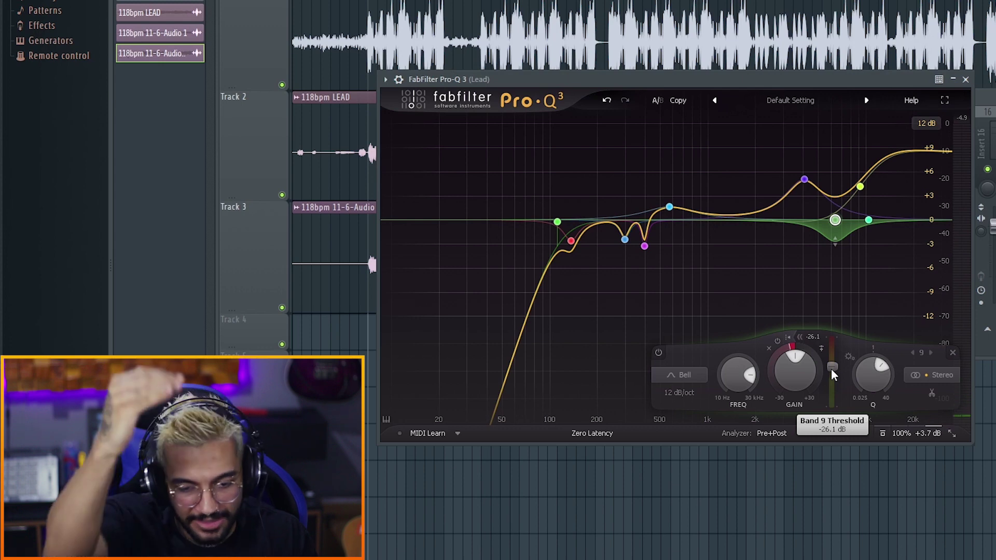
{"action": "key", "text": "space"}
{"action": "left_click_drag", "start_coordinate": [835, 365], "coordinate": [835, 371]}
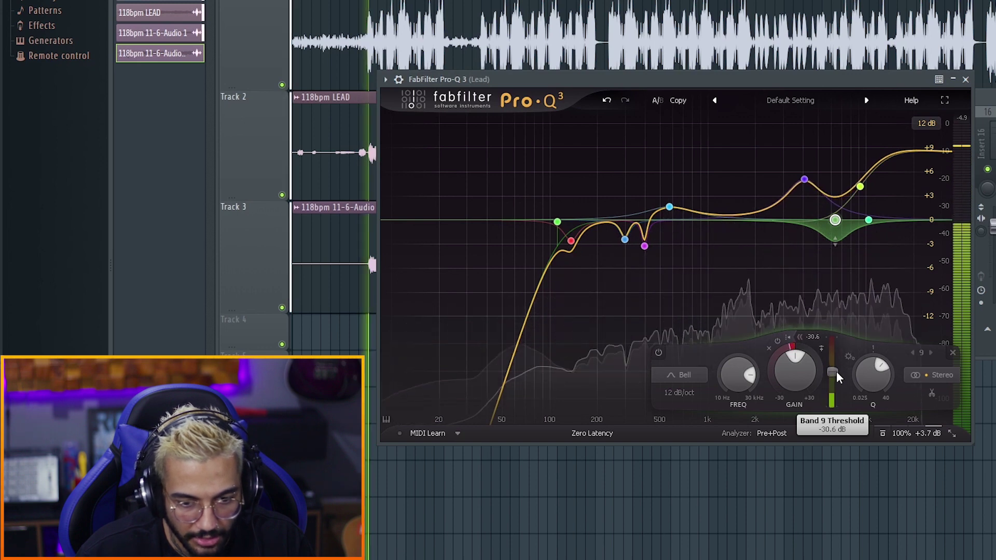
{"action": "mouse_move", "coordinate": [836, 233]}
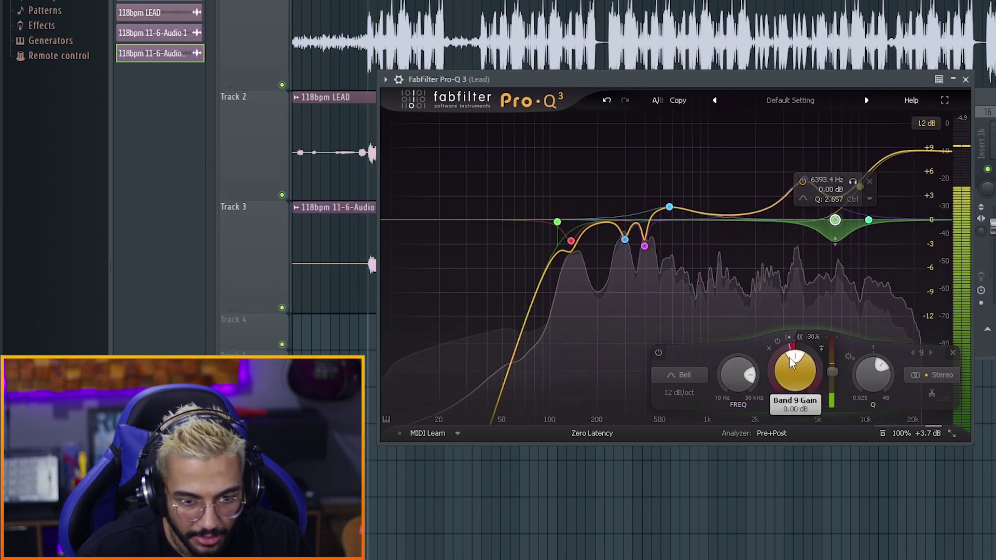
{"action": "left_click_drag", "start_coordinate": [791, 354], "coordinate": [777, 359]}
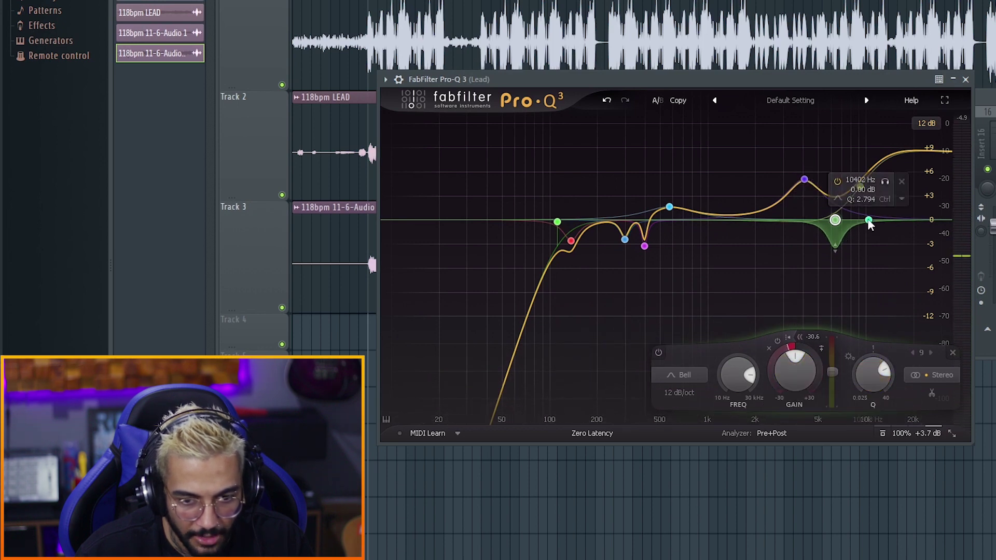
- Make the 10.4 kHz bell a dynamic cut during playback, with a threshold of about -31.7 dB and a Q of about 5.08
{"action": "left_click", "coordinate": [869, 220]}
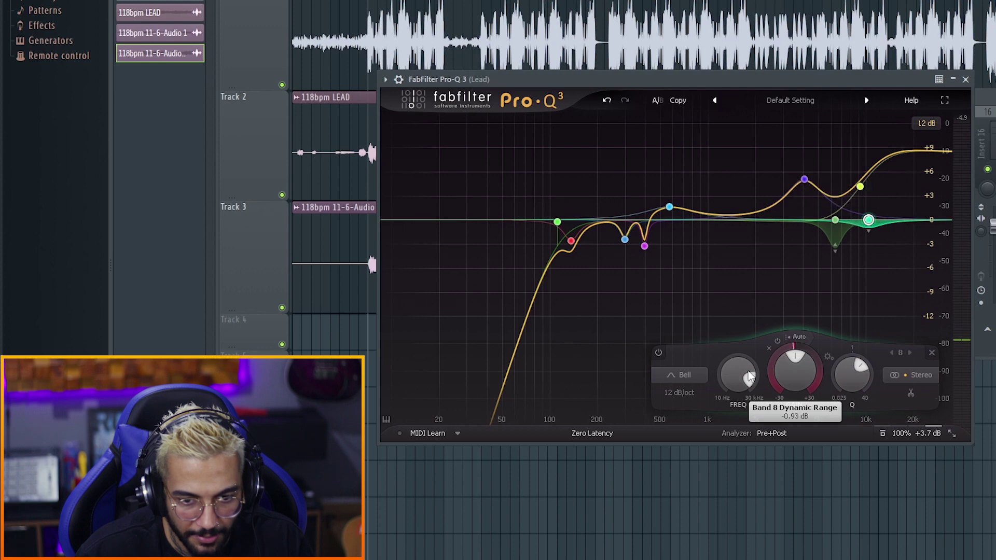
{"action": "mouse_move", "coordinate": [829, 366]}
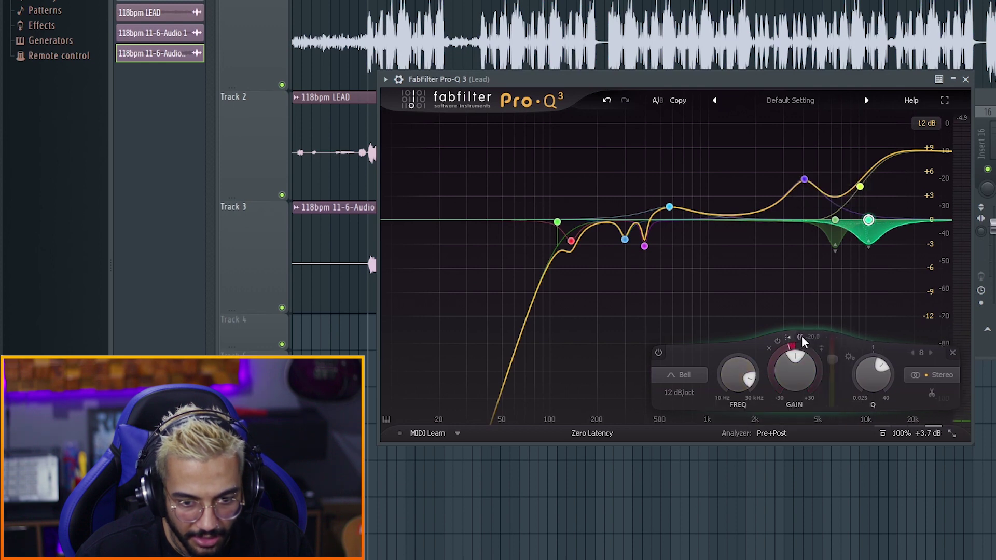
{"action": "key", "text": "space"}
{"action": "left_click_drag", "start_coordinate": [831, 360], "coordinate": [834, 374]}
{"action": "left_click_drag", "start_coordinate": [790, 349], "coordinate": [777, 357]}
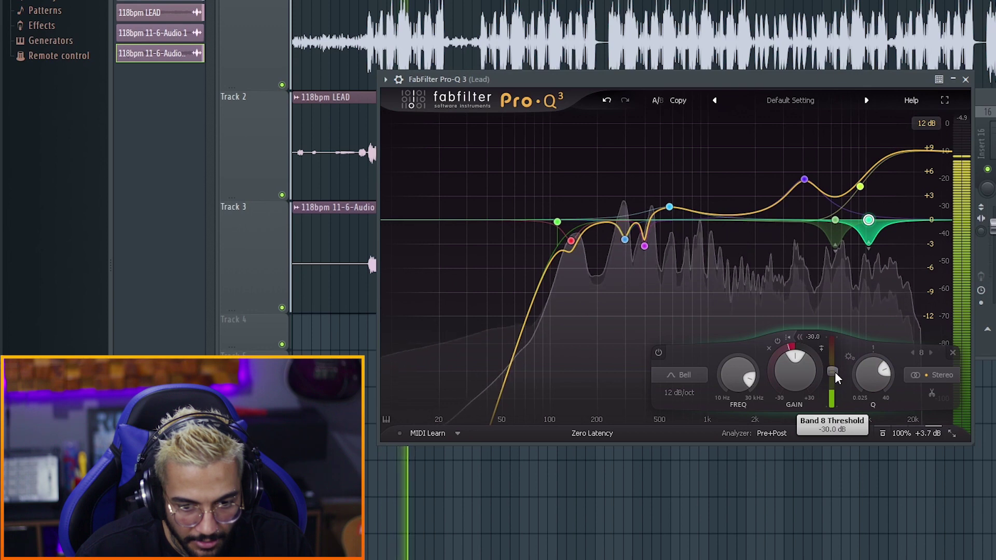
{"action": "left_click_drag", "start_coordinate": [835, 379], "coordinate": [835, 381]}
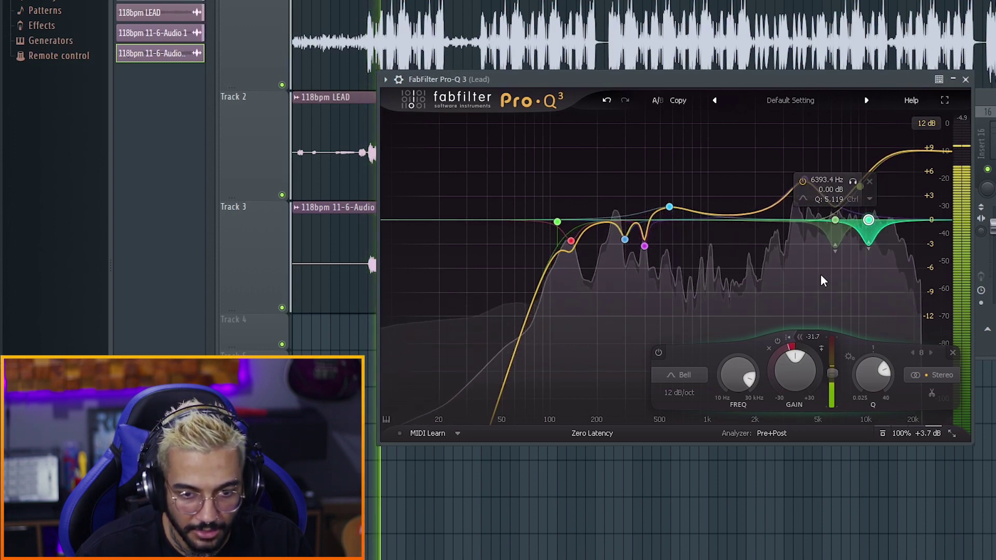
{"action": "key", "text": "space"}
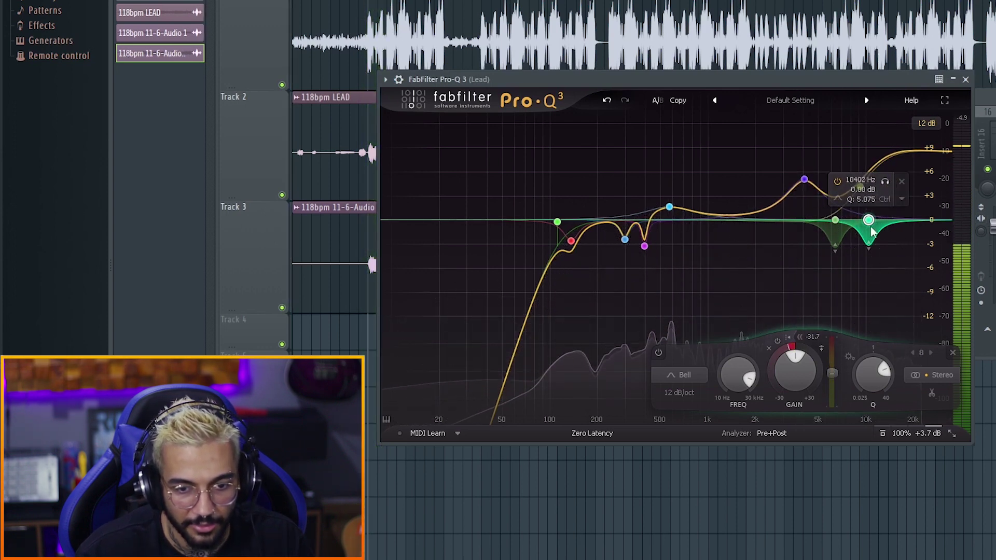
- Deepen the dynamic range of the 10.4 kHz cut slightly, play the Lead vocal to check it, and select the 6.4 kHz band
{"action": "left_click_drag", "start_coordinate": [784, 355], "coordinate": [778, 362]}
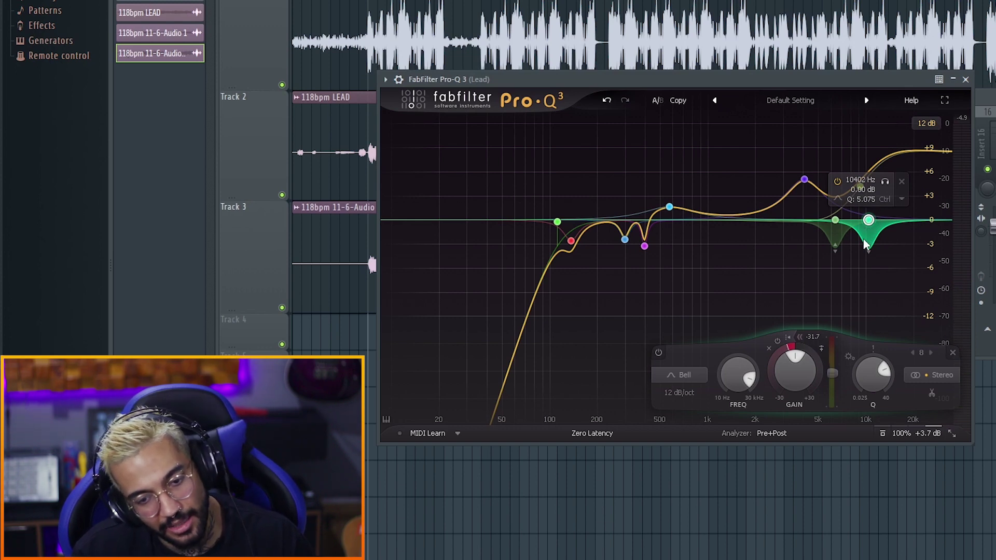
{"action": "key", "text": "space"}
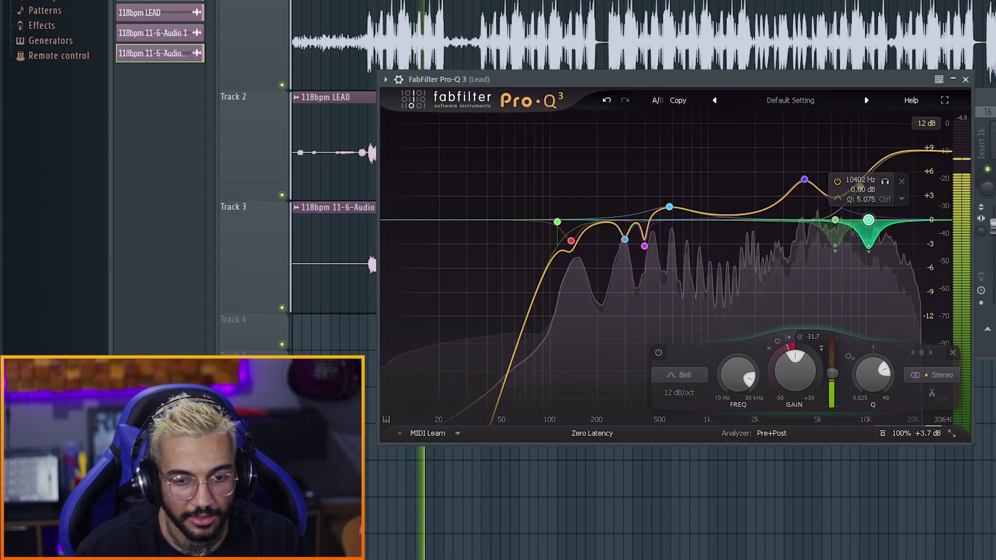
{"action": "key", "text": "space"}
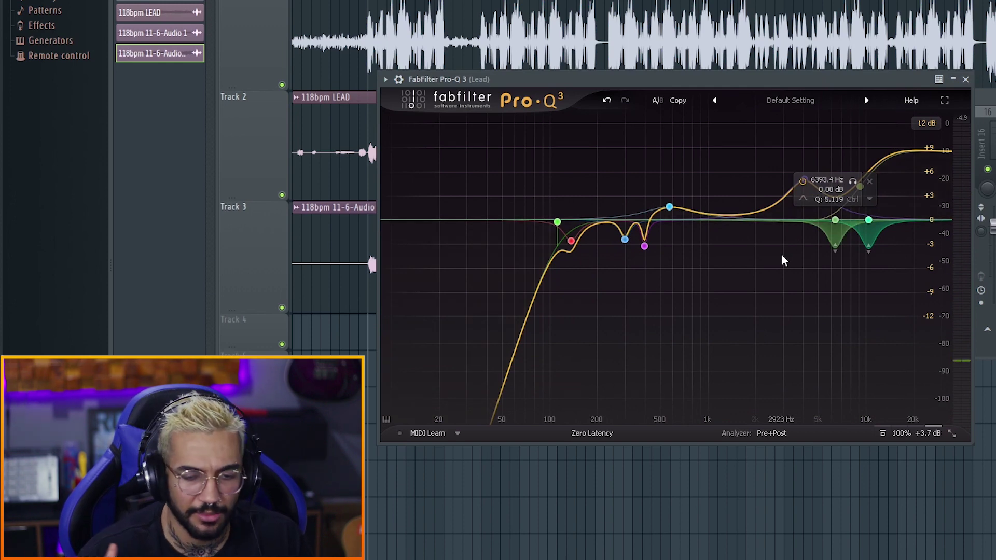
{"action": "left_click", "coordinate": [834, 240]}
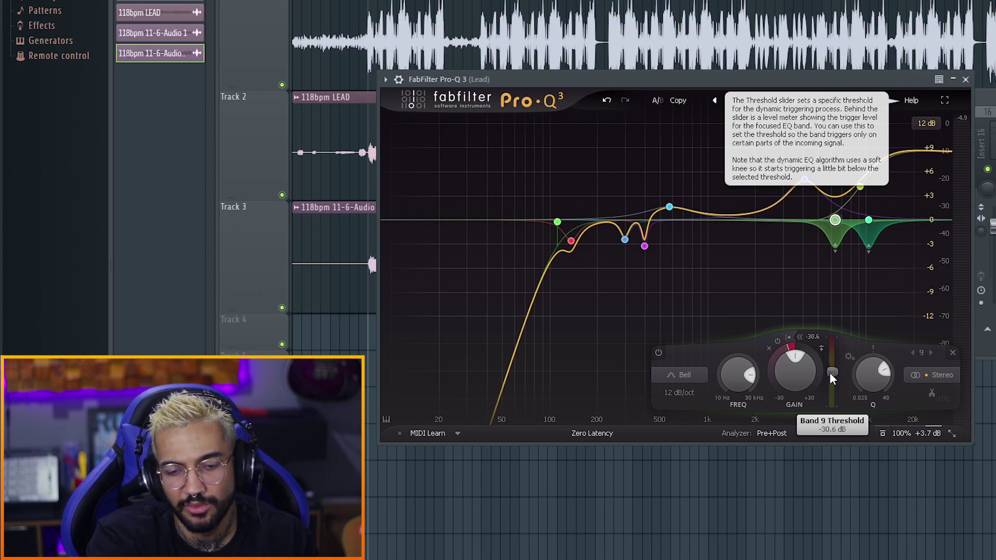
- Move the Lead equalizer aside and open FabFilter Pro-Q 3 on the Dobra track beside it
{"action": "left_click_drag", "start_coordinate": [763, 79], "coordinate": [787, 110]}
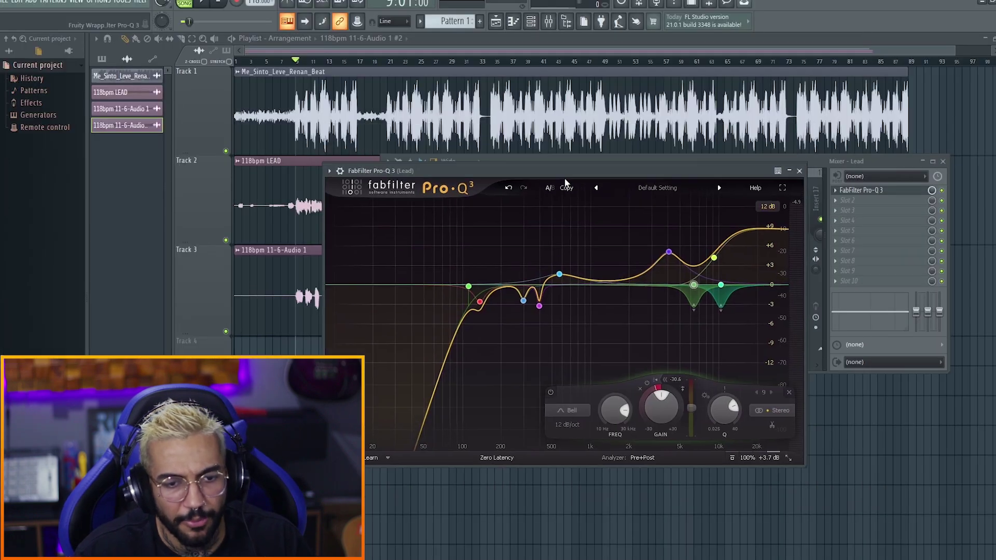
{"action": "left_click_drag", "start_coordinate": [566, 182], "coordinate": [296, 110]}
{"action": "left_click", "coordinate": [494, 226]}
{"action": "left_click_drag", "start_coordinate": [520, 76], "coordinate": [547, 81]}
- Overlay the Lead track's Pro-Q spectrum in the Dobra equalizer's analyzer and reposition the Dobra equalizer window
{"action": "left_click", "coordinate": [728, 367]}
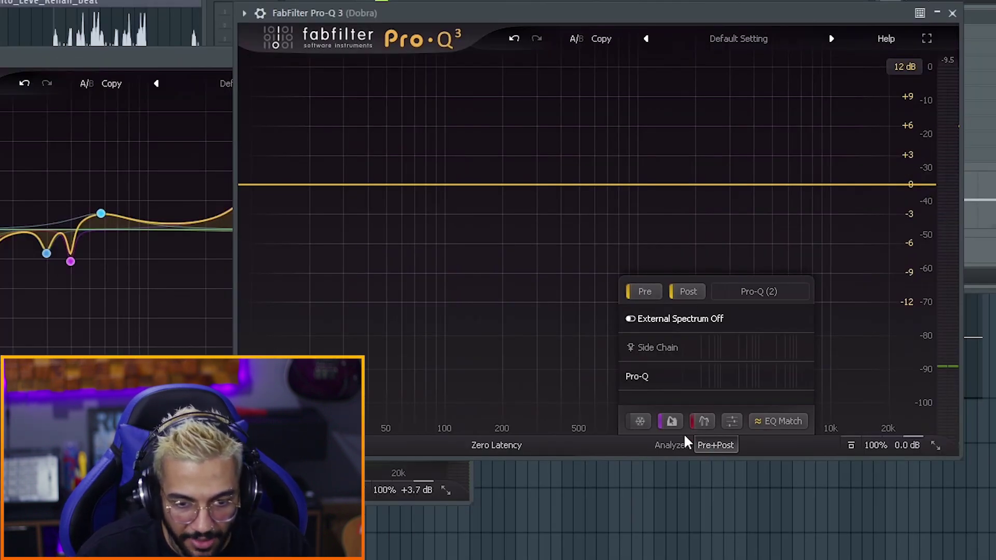
{"action": "left_click", "coordinate": [642, 383]}
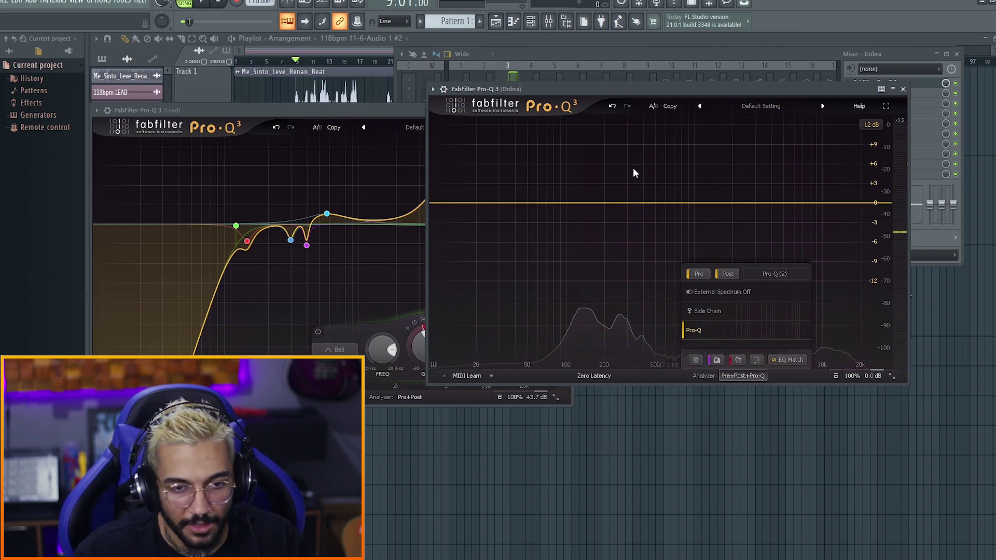
{"action": "left_click_drag", "start_coordinate": [602, 87], "coordinate": [634, 129]}
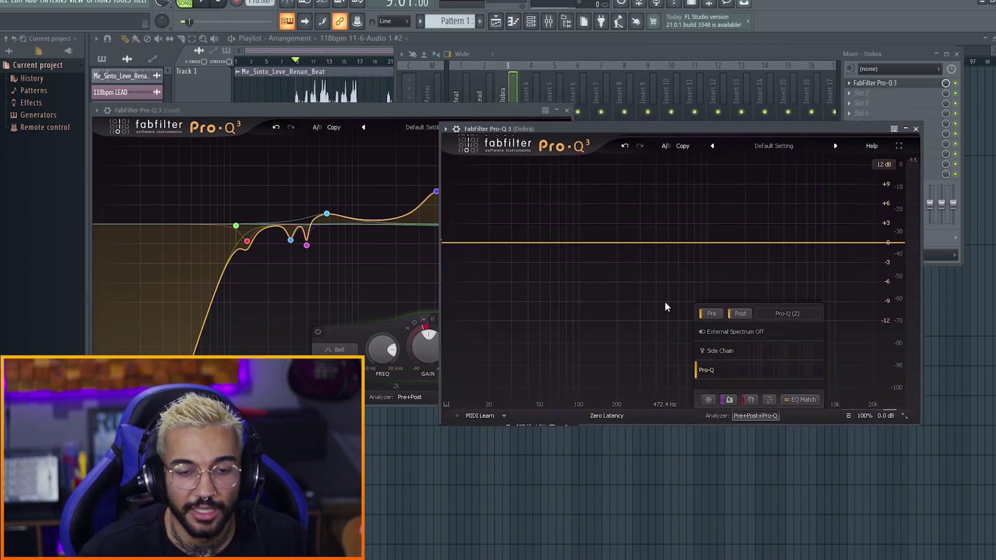
- Play the vocals to examine frequency collisions between Lead and Dobra in the analyzer, and review its external spectrum options
{"action": "key", "text": "space"}
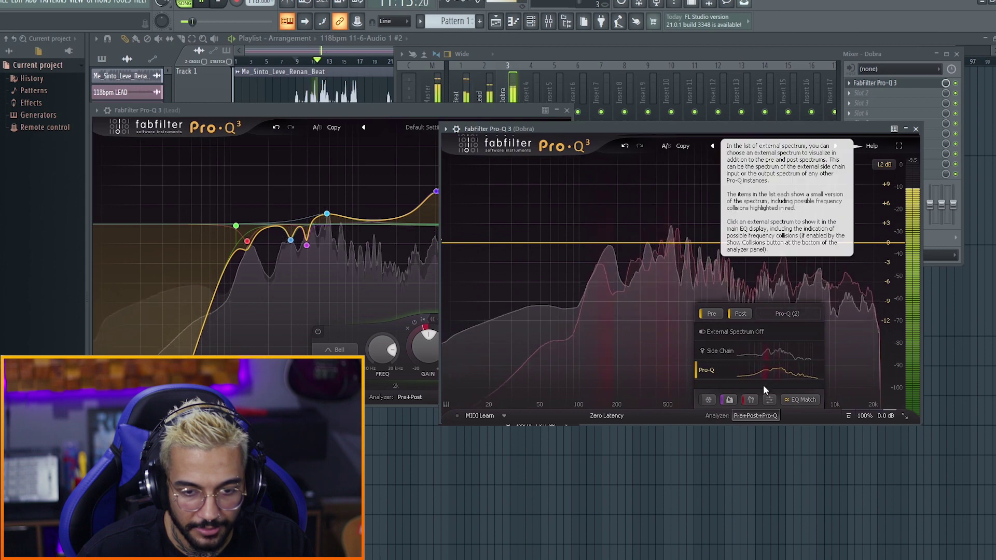
{"action": "left_click", "coordinate": [756, 416]}
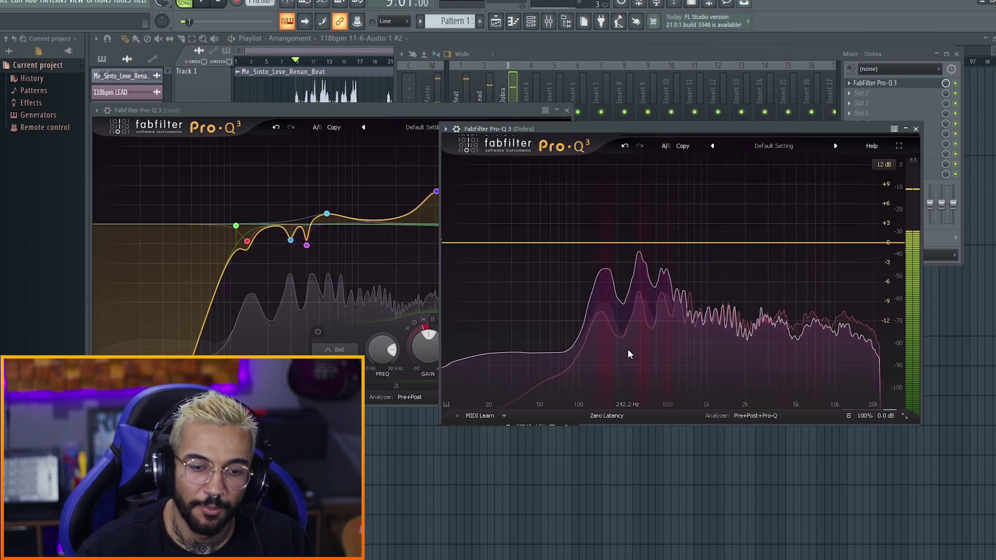
{"action": "mouse_move", "coordinate": [642, 354]}
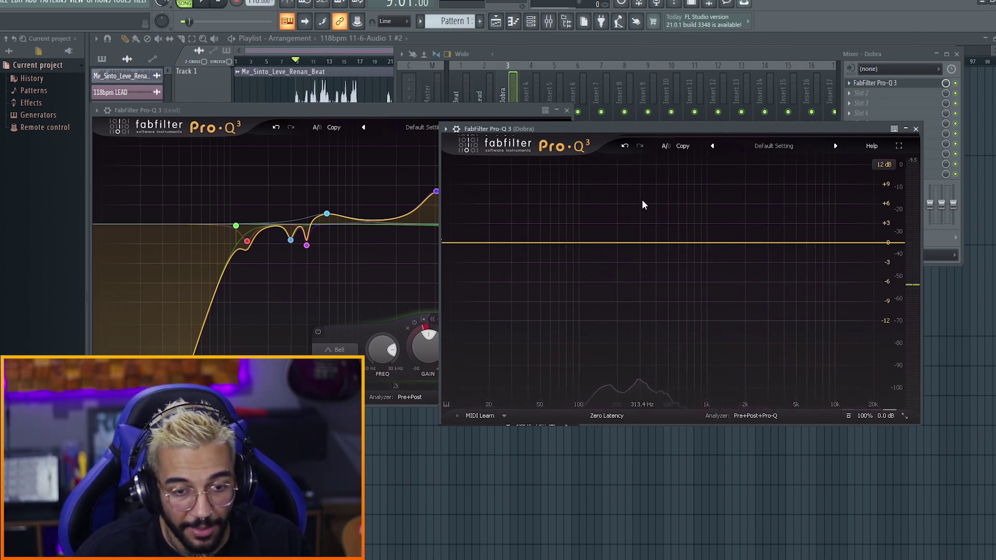
{"action": "key", "text": "space"}
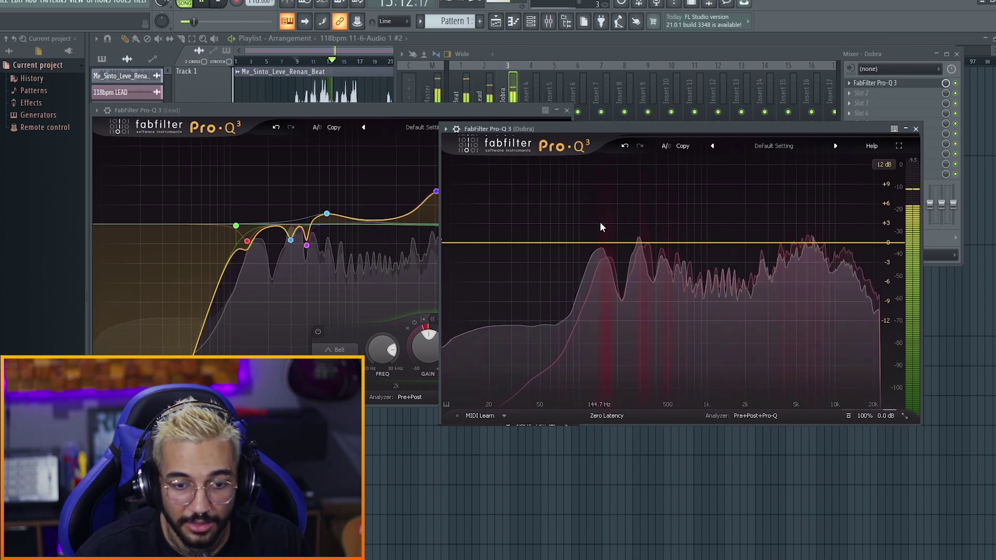
{"action": "key", "text": "space"}
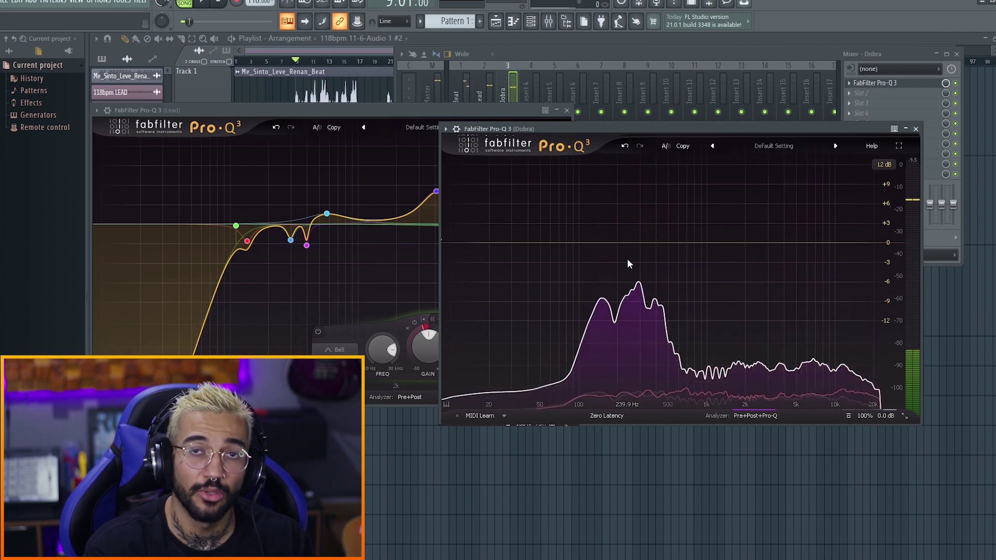
{"action": "mouse_move", "coordinate": [627, 259]}
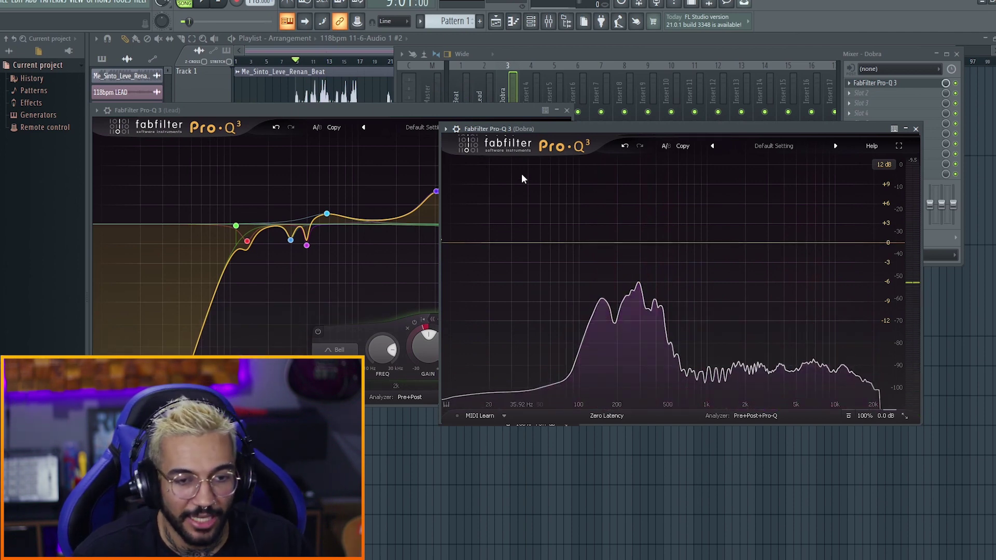
{"action": "left_click_drag", "start_coordinate": [578, 129], "coordinate": [568, 110]}
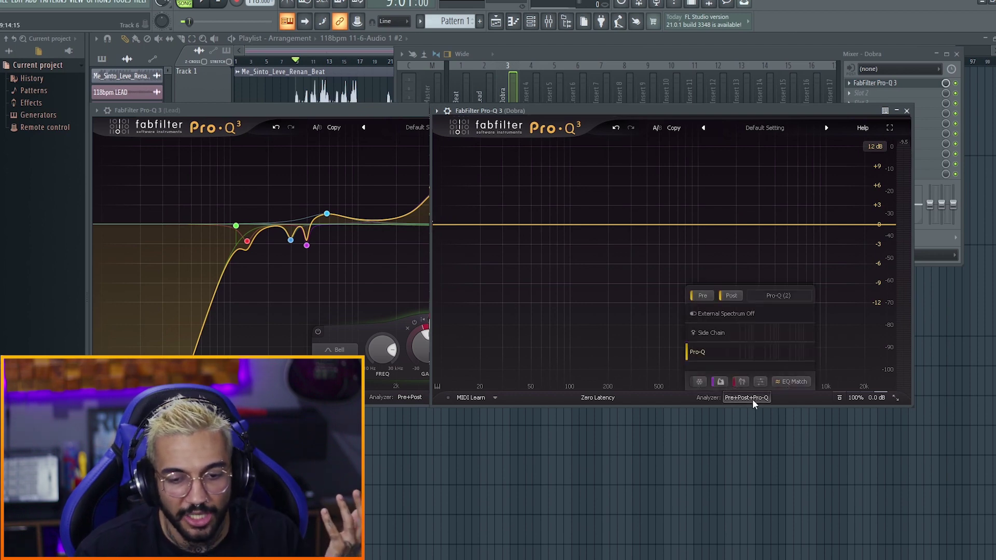
{"action": "mouse_move", "coordinate": [703, 353]}
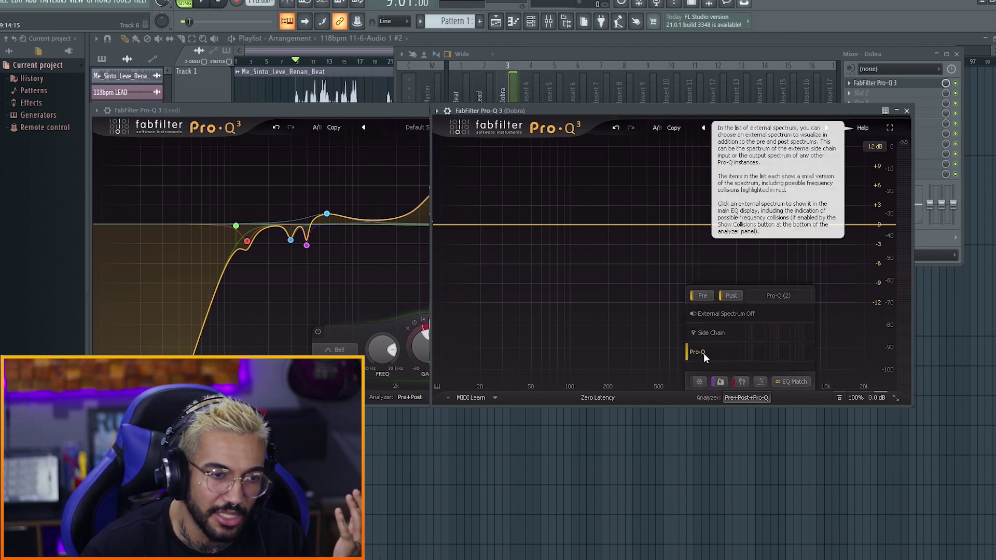
- Add a 24 dB/oct low cut at about 74 Hz to the Dobra equalizer and play the vocals to check it
{"action": "left_click_drag", "start_coordinate": [552, 112], "coordinate": [543, 122]}
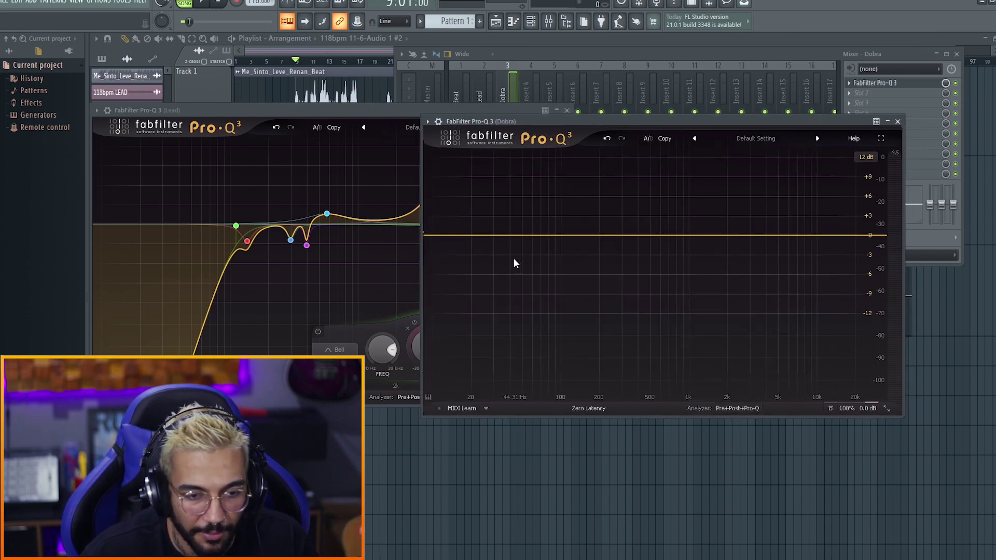
{"action": "left_click", "coordinate": [425, 235]}
{"action": "left_click_drag", "start_coordinate": [434, 236], "coordinate": [544, 231]}
{"action": "key", "text": "space"}
{"action": "key", "text": "space"}
{"action": "key", "text": "space"}
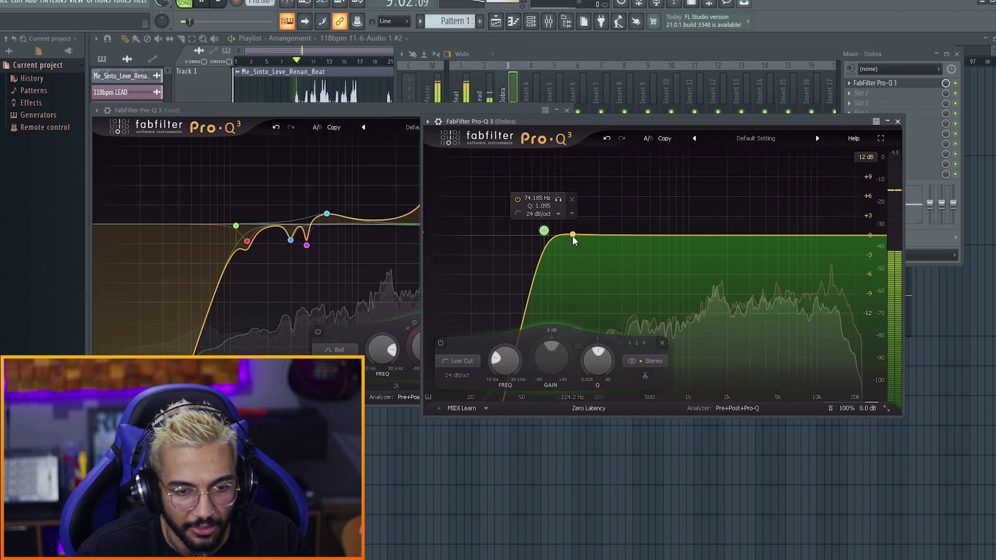
{"action": "key", "text": "space"}
- Raise the Dobra low cut to about 202 Hz with a 30 dB/oct slope while auditioning the vocals
{"action": "left_click_drag", "start_coordinate": [543, 230], "coordinate": [601, 242]}
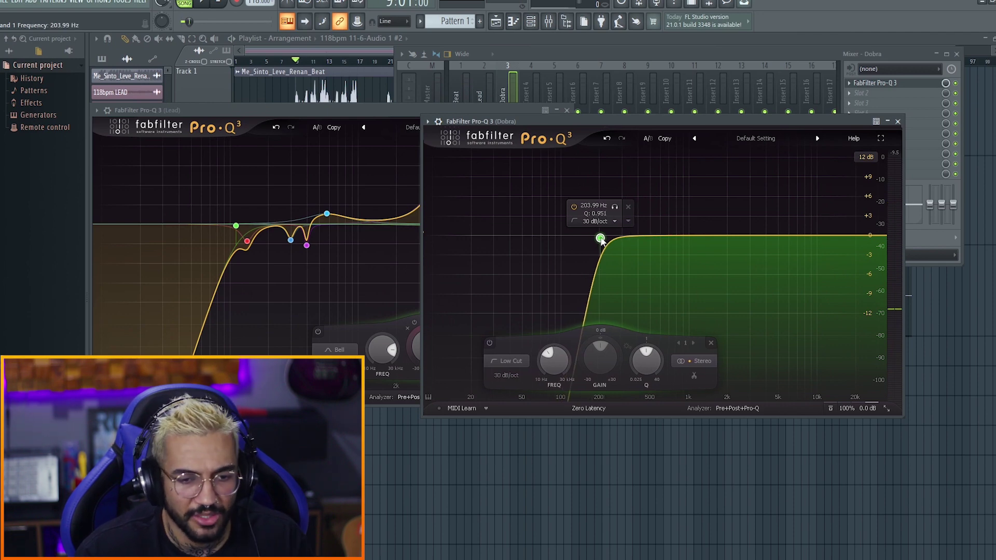
{"action": "key", "text": "space"}
{"action": "left_click_drag", "start_coordinate": [602, 241], "coordinate": [600, 240]}
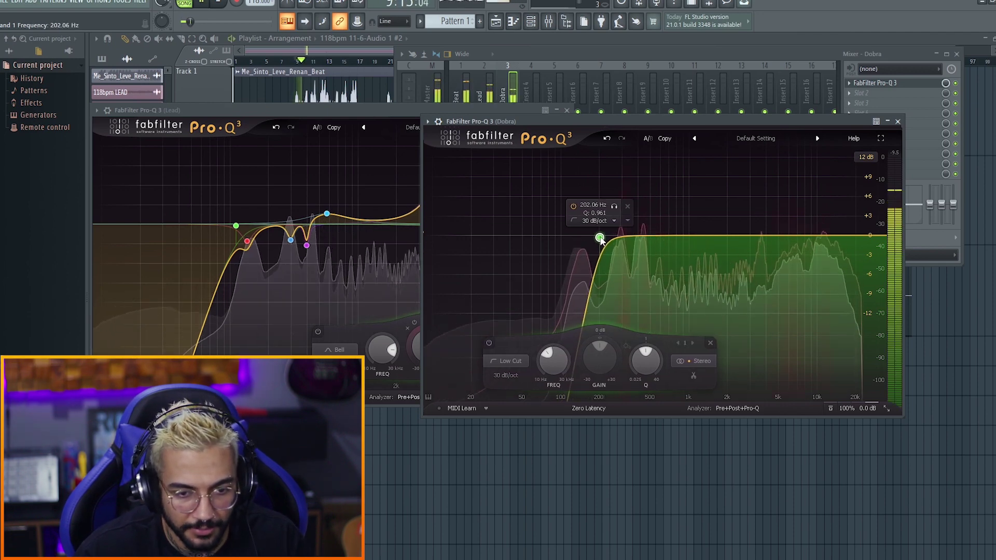
{"action": "key", "text": "space"}
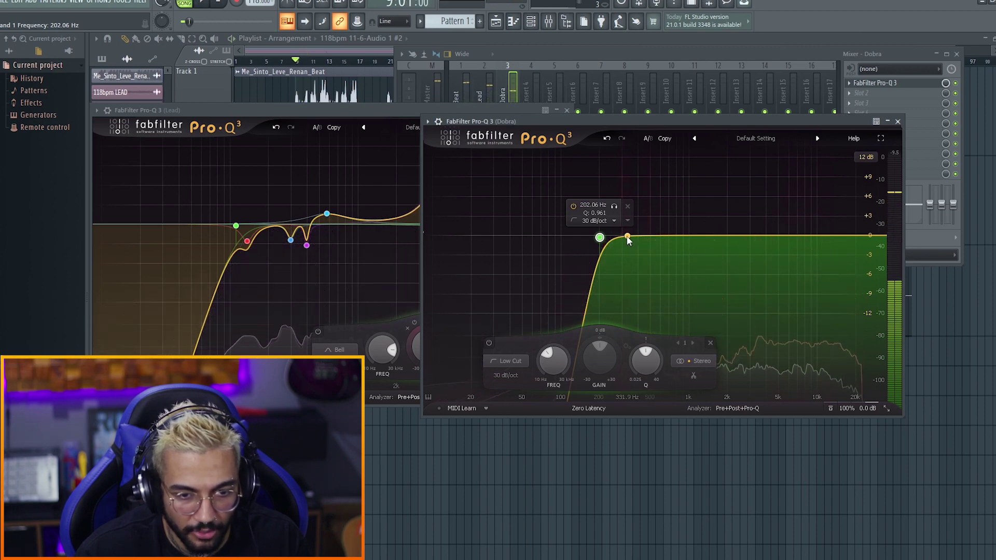
- Cut the Dobra's low-mid collisions with two bell bands, about 302 Hz at Q 5.75 and about 477 Hz at −4.9 dB, Q 3.5
{"action": "key", "text": "space"}
{"action": "left_click_drag", "start_coordinate": [628, 239], "coordinate": [621, 200]}
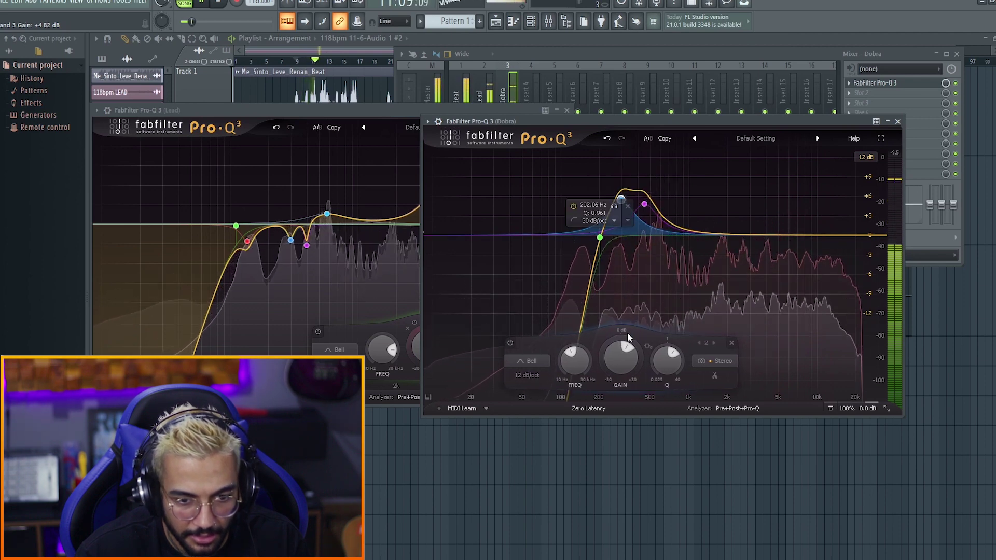
{"action": "scroll", "coordinate": [621, 268], "scroll_direction": "up", "scroll_amount": 5}
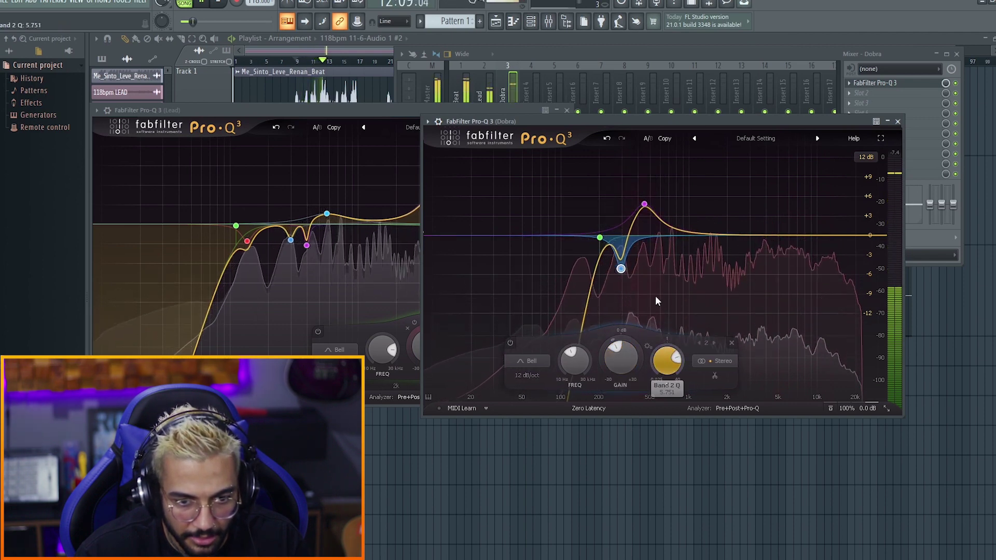
{"action": "left_click_drag", "start_coordinate": [644, 358], "coordinate": [673, 432]}
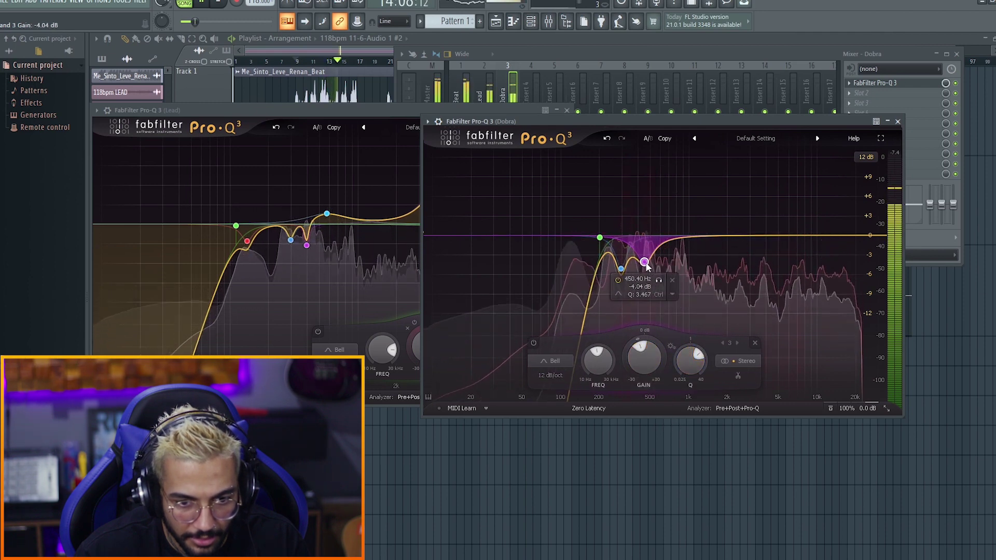
{"action": "left_click_drag", "start_coordinate": [644, 261], "coordinate": [649, 268]}
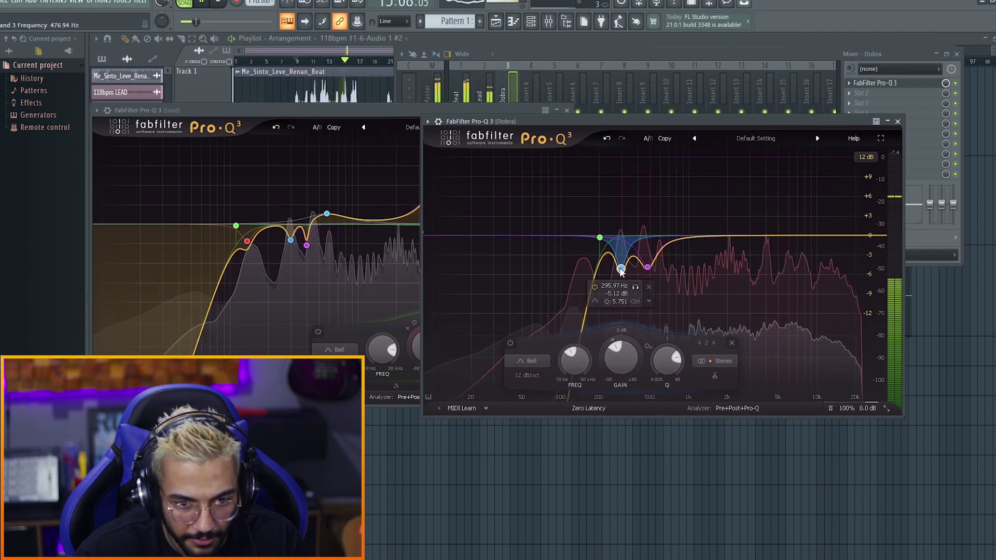
{"action": "left_click_drag", "start_coordinate": [621, 265], "coordinate": [623, 265]}
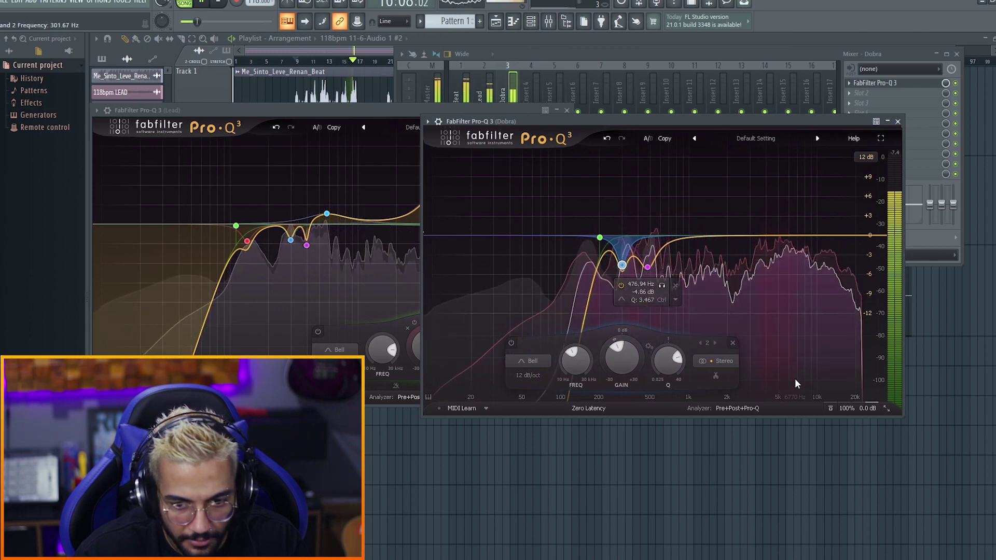
- Add bell cuts to the Dobra equalizer at about 5 kHz and at 8.3 kHz with −2.9 dB and Q 2.8, and close it
{"action": "left_click_drag", "start_coordinate": [771, 235], "coordinate": [774, 248]}
{"action": "scroll", "coordinate": [775, 249], "scroll_direction": "up", "scroll_amount": 4}
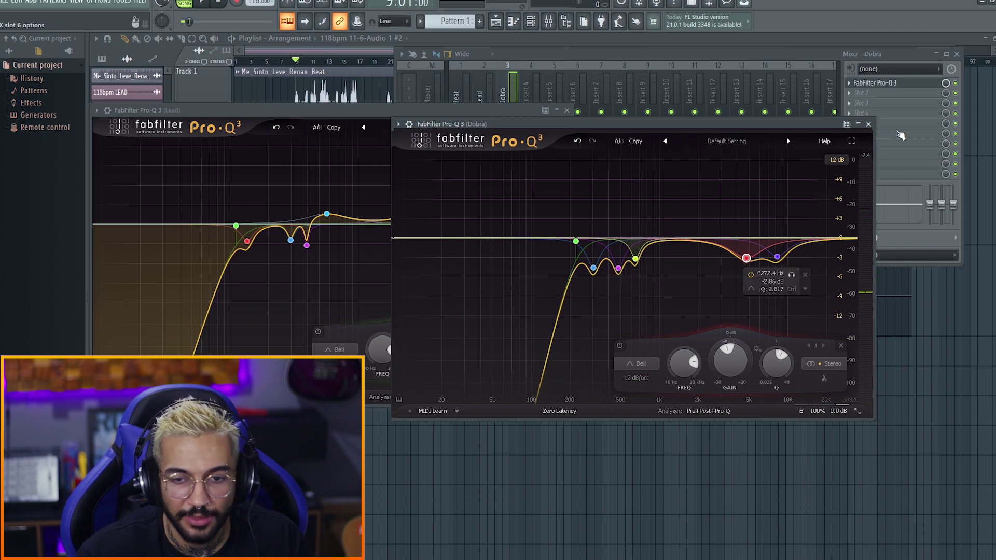
{"action": "left_click", "coordinate": [868, 124]}
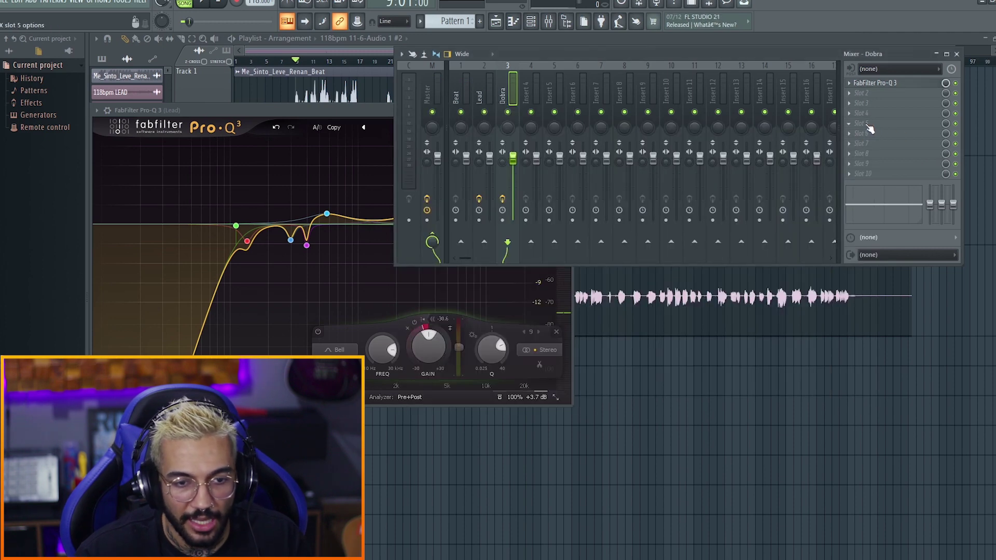
- Reopen the Dobra equalizer and lower its output level to −2.44 dB while playing the vocals
{"action": "left_click", "coordinate": [880, 83]}
{"action": "key", "text": "space"}
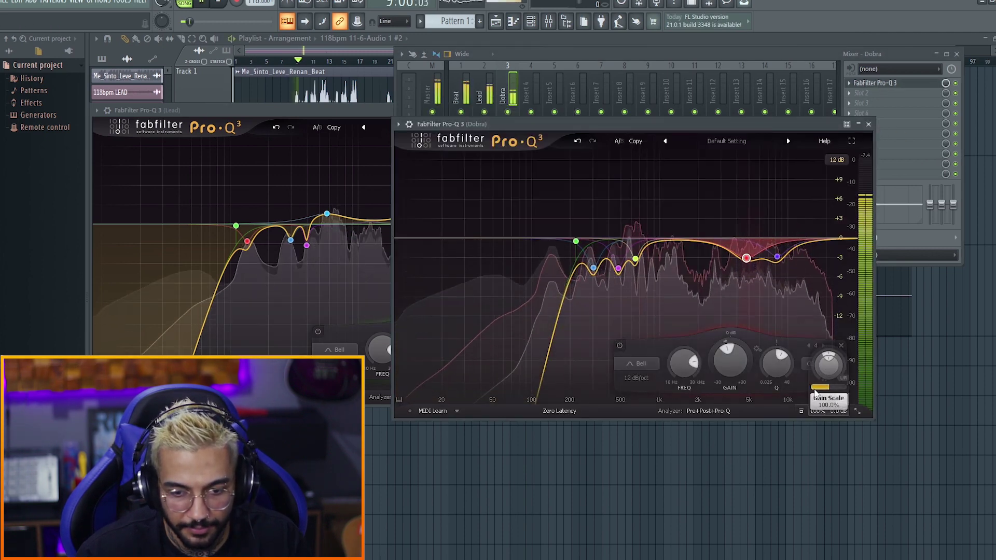
{"action": "scroll", "coordinate": [828, 394], "scroll_direction": "down", "scroll_amount": 3}
{"action": "scroll", "coordinate": [829, 367], "scroll_direction": "down", "scroll_amount": 1}
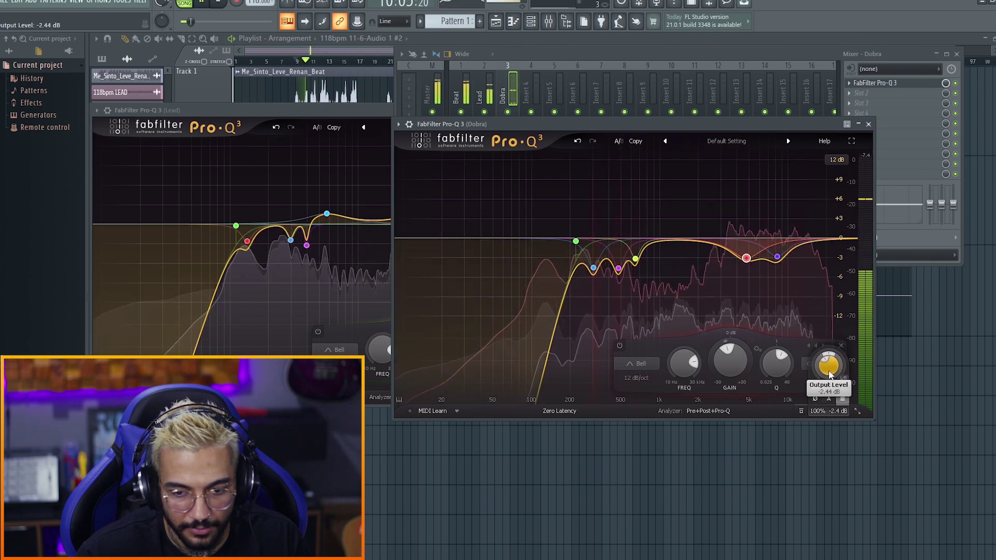
{"action": "key", "text": "space"}
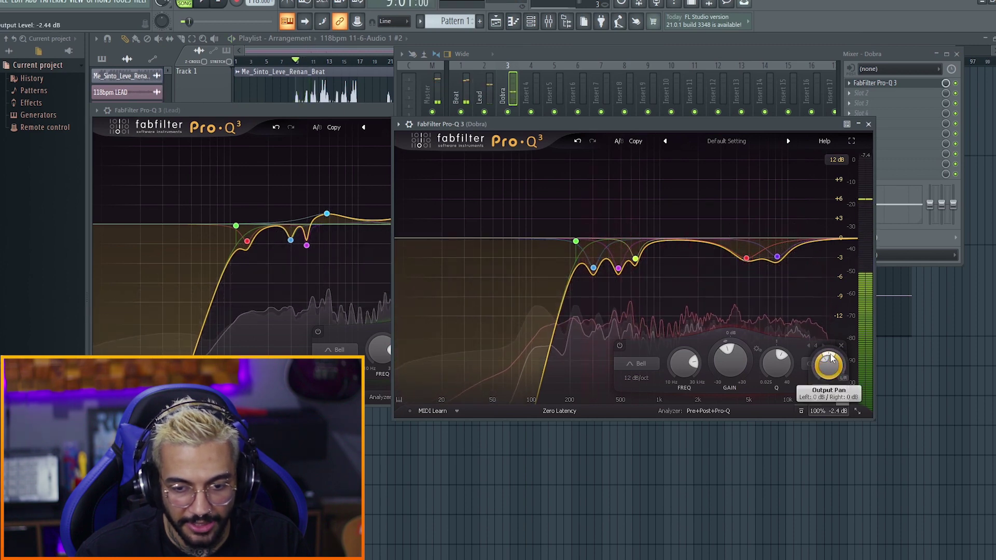
- Pan the Dobra equalizer's output toward the right, attenuating the left channel to −3.39 dB, while listening to the vocals
{"action": "left_click_drag", "start_coordinate": [831, 358], "coordinate": [835, 353]}
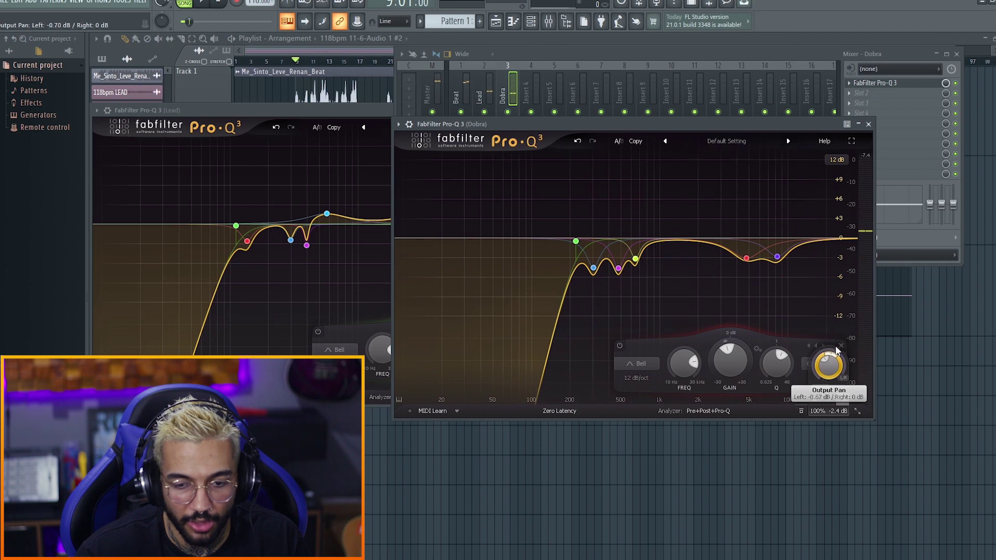
{"action": "key", "text": "space"}
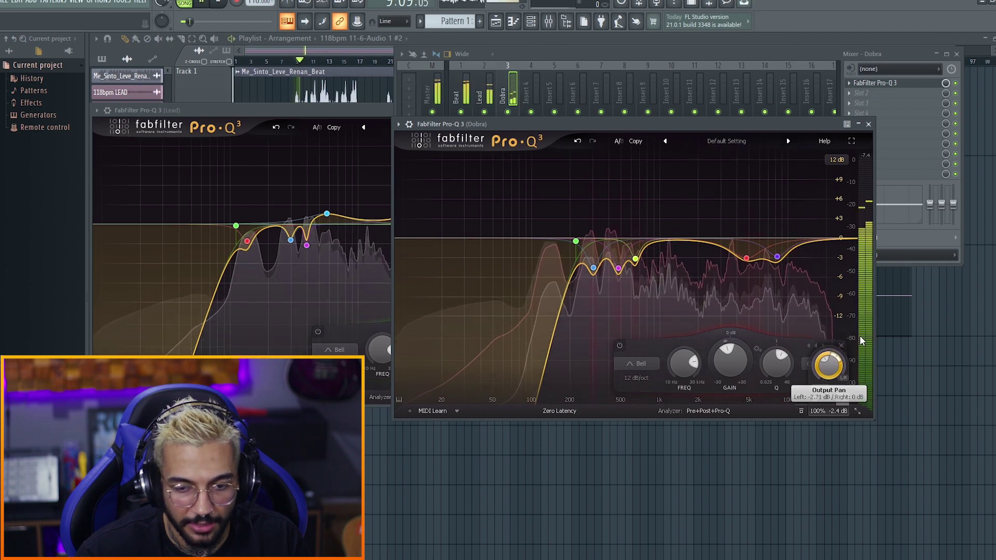
{"action": "left_click_drag", "start_coordinate": [860, 337], "coordinate": [864, 341]}
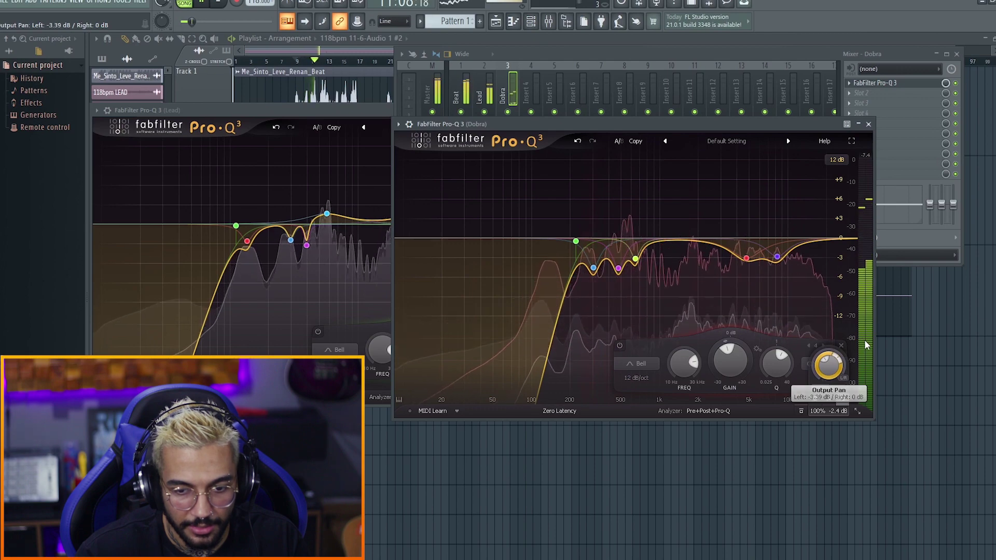